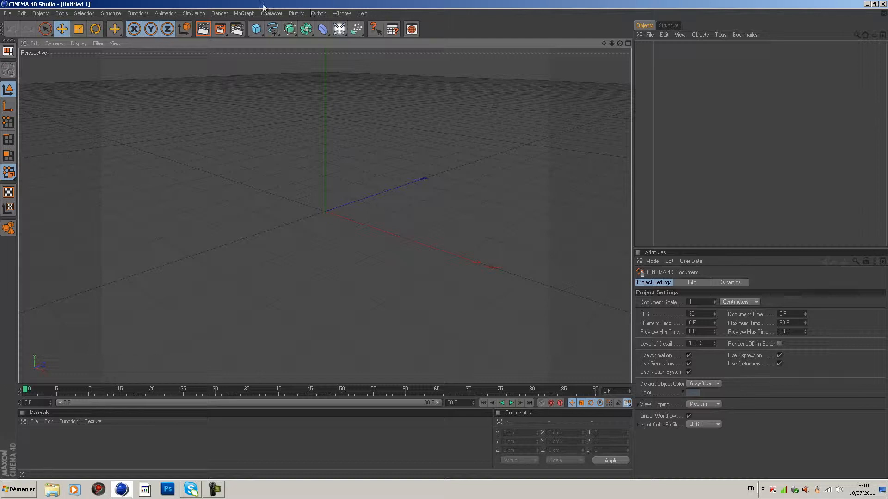
Add a MoText object reading "ATG" with its alignment set to Middle.
click(242, 14)
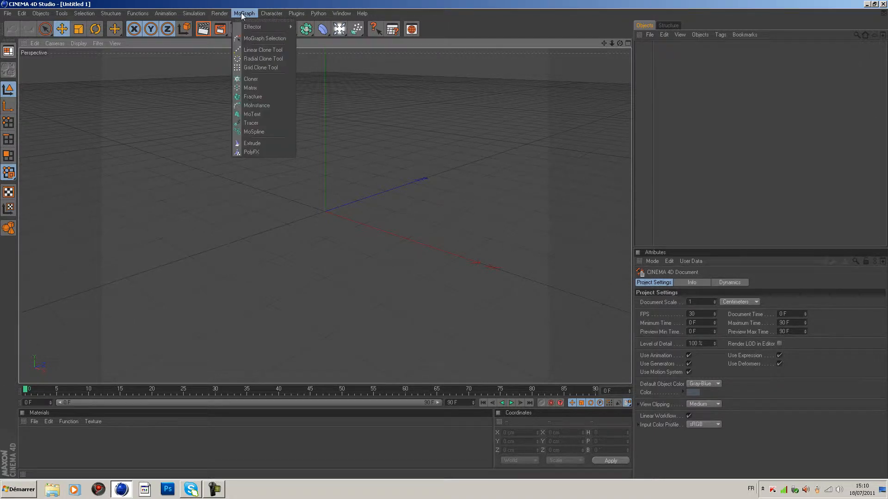
click(270, 115)
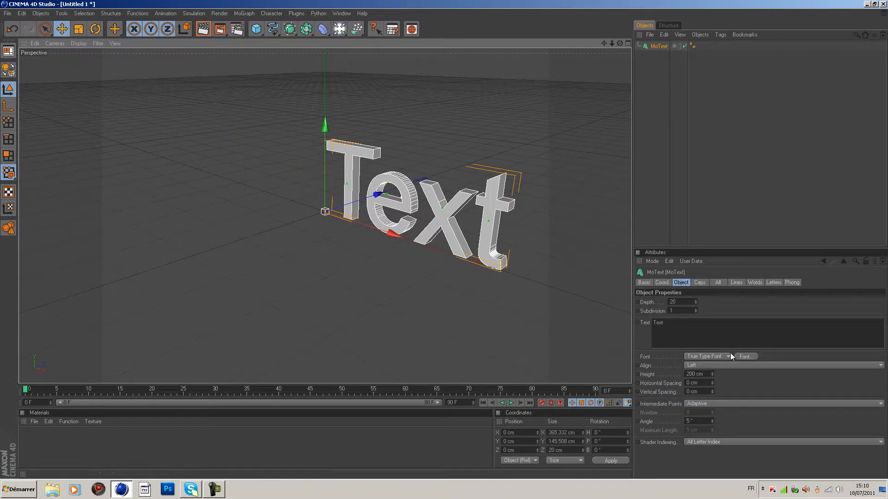
click(732, 365)
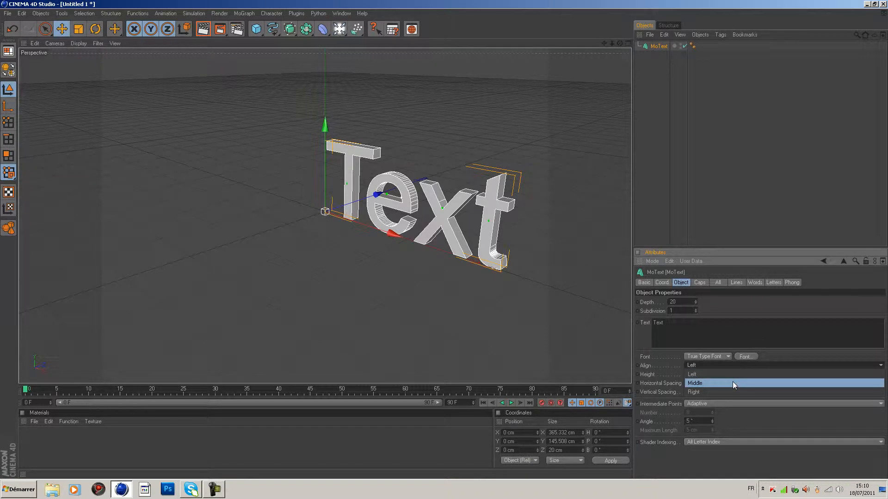
click(706, 384)
drag(669, 324, 634, 324)
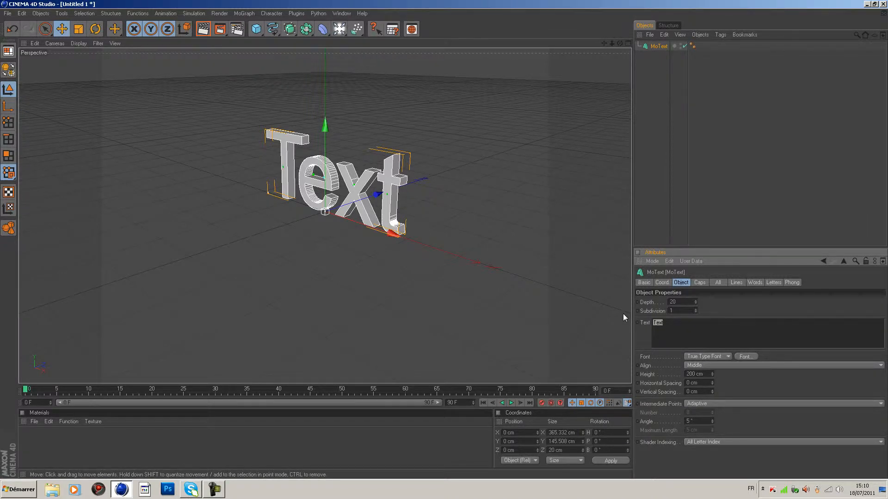
text(ATG)
click(746, 308)
Change the text's font to Stereofunk Display in the Normal style.
click(750, 357)
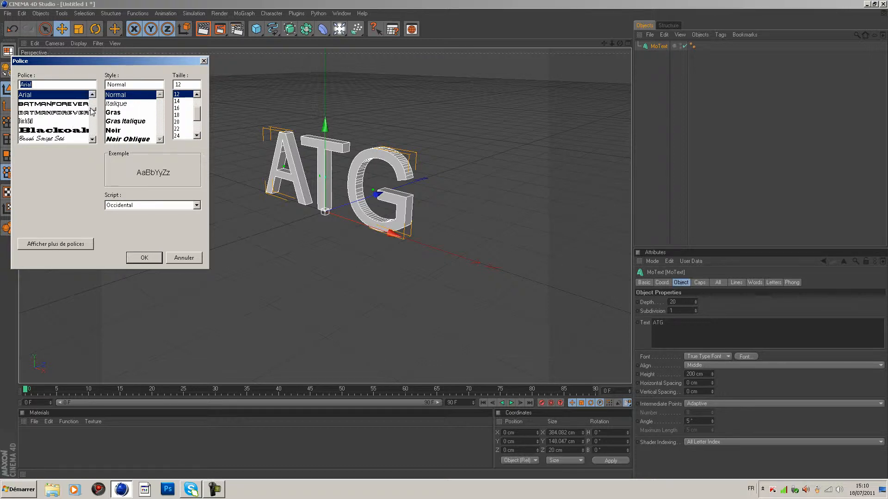
text(s)
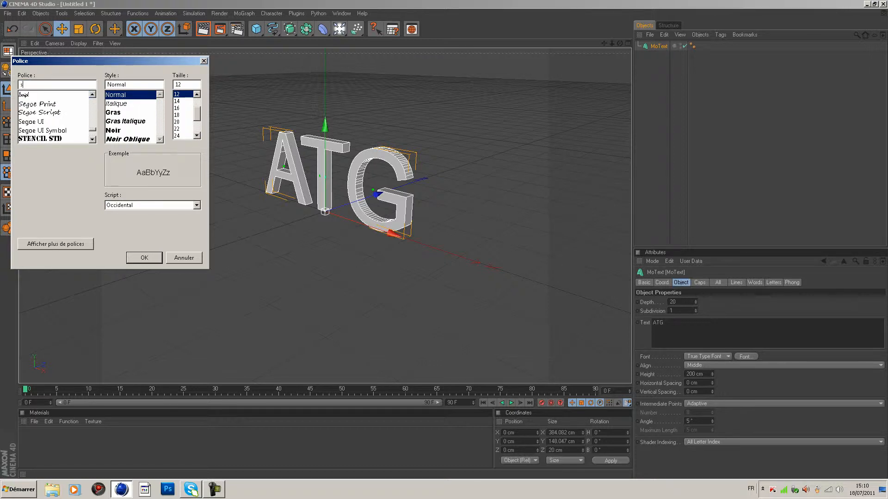
scroll(88, 129, down, 3)
click(64, 121)
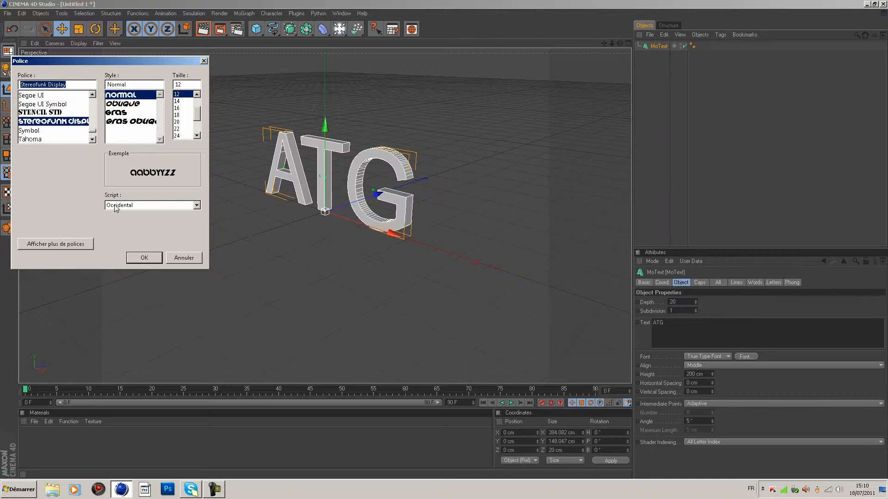
click(144, 257)
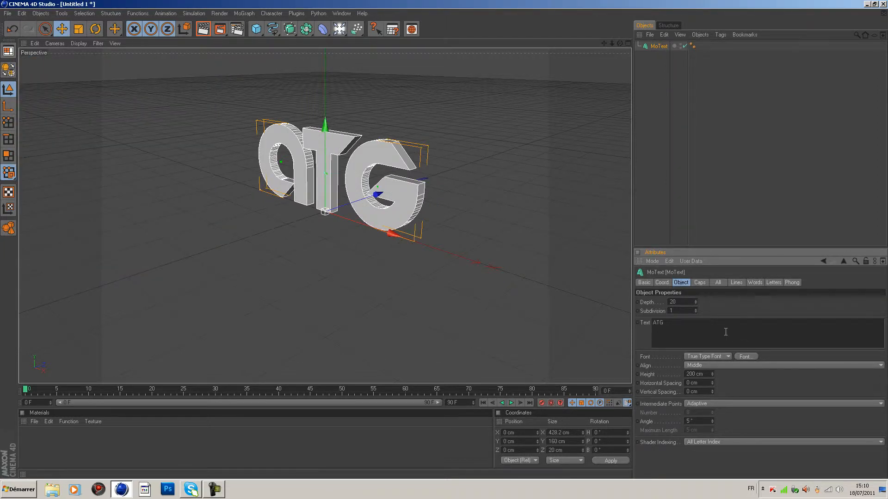
Increase the extrusion depth of the ATG text to 113.
drag(695, 302, 729, 302)
scroll(503, 172, up, 4)
scroll(503, 173, down, 2)
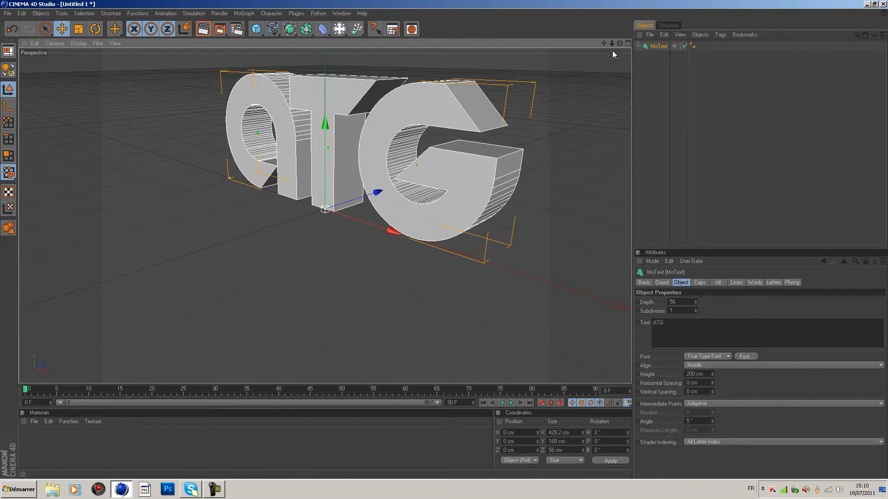
drag(604, 43, 575, 112)
scroll(575, 112, up, 2)
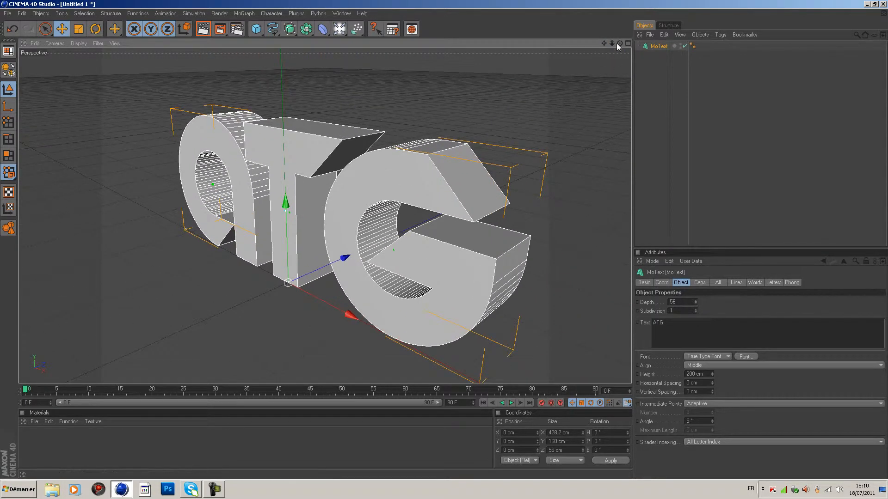
drag(619, 43, 698, 34)
drag(604, 43, 712, 65)
scroll(583, 55, up, 2)
drag(604, 43, 604, 22)
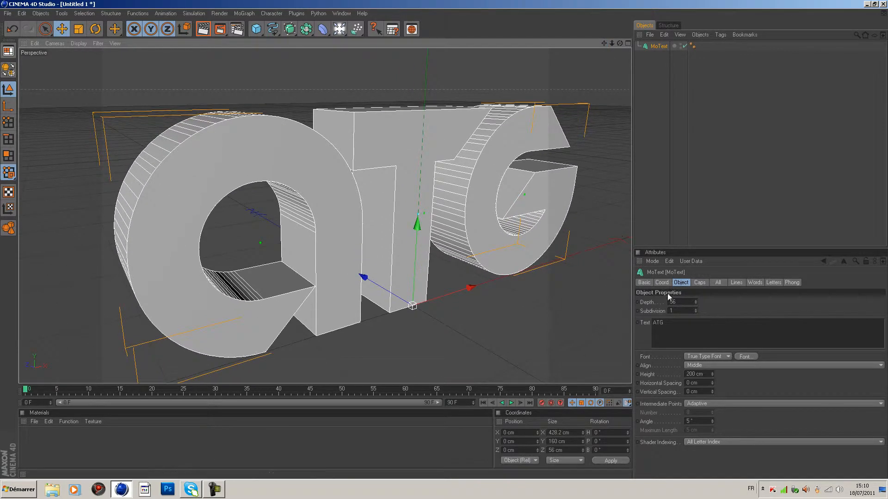
drag(695, 301, 695, 274)
drag(620, 43, 620, 37)
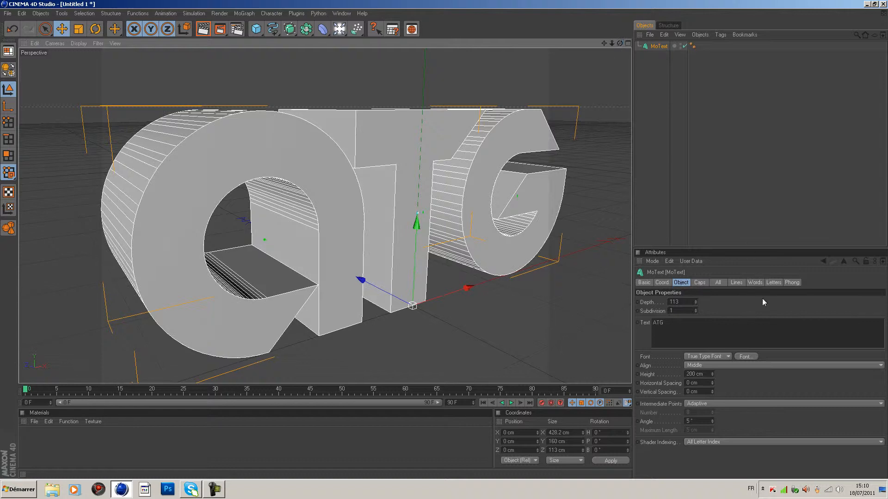
Create a new material with Specular turned off and Reflection turned on.
double_click(36, 444)
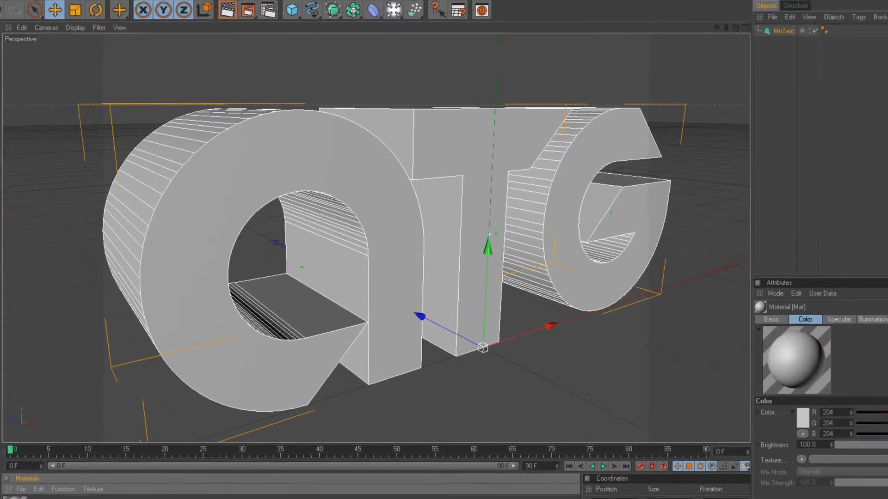
double_click(34, 441)
click(252, 347)
click(251, 256)
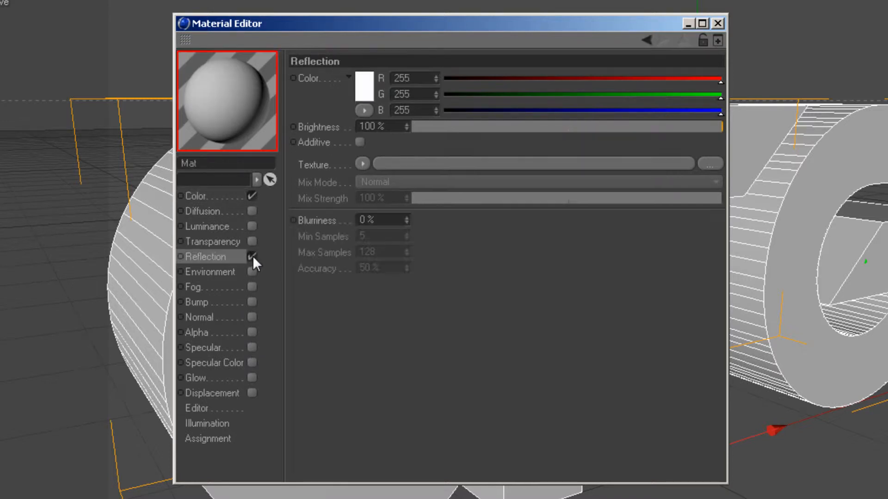
Give the material's reflection a Fresnel texture, with brightness and mix strength both set to 48%.
click(362, 163)
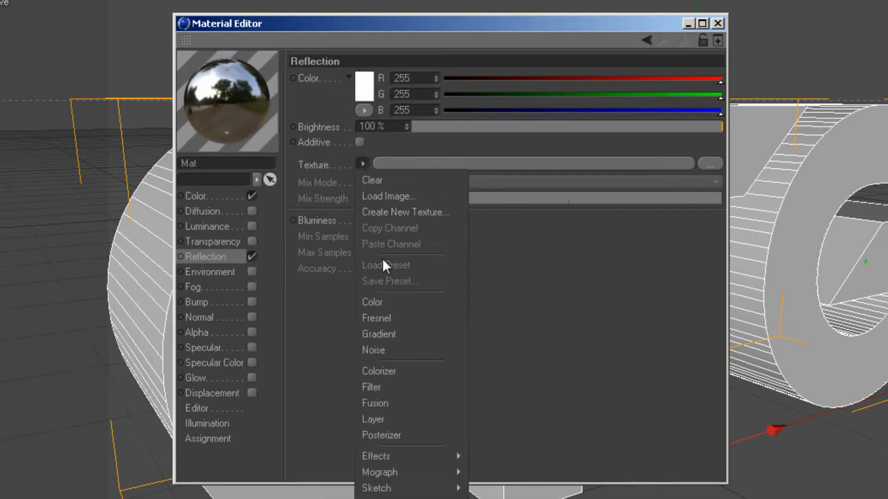
click(390, 319)
click(561, 126)
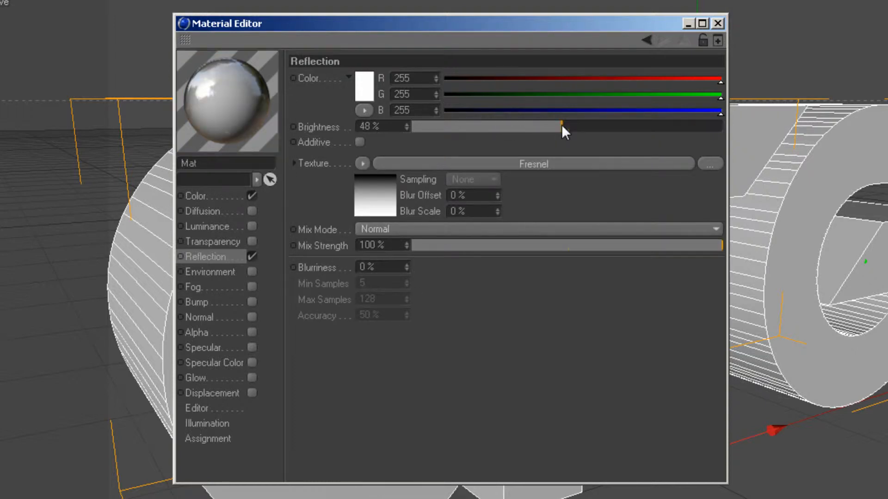
click(561, 246)
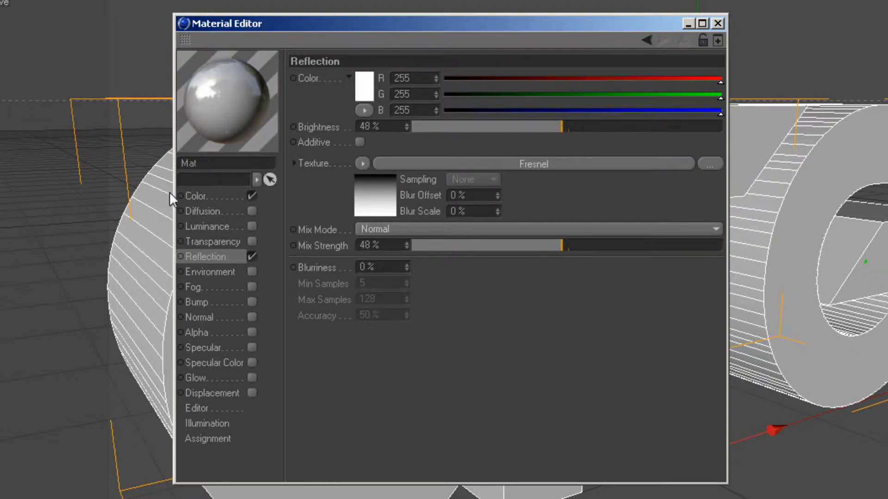
Set the material's colour to blue (R 0, G 120, B 219) and apply the material to the ATG text.
click(196, 196)
click(367, 82)
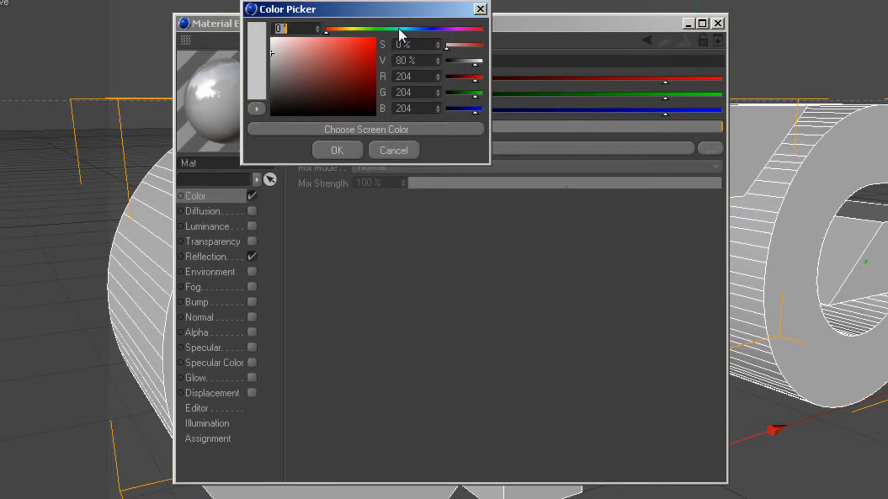
drag(398, 27, 415, 30)
mouse_move(364, 58)
mouse_down()
mouse_move(387, 54)
mouse_move(398, 40)
mouse_move(401, 48)
mouse_up()
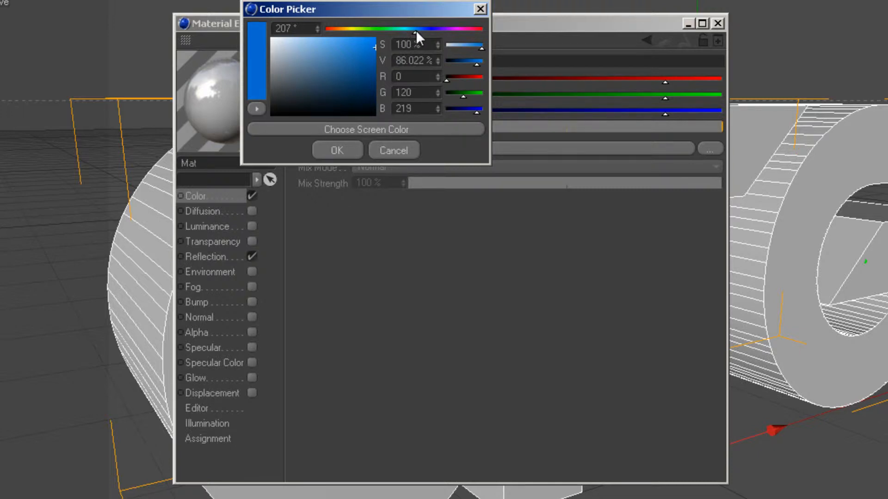
click(343, 149)
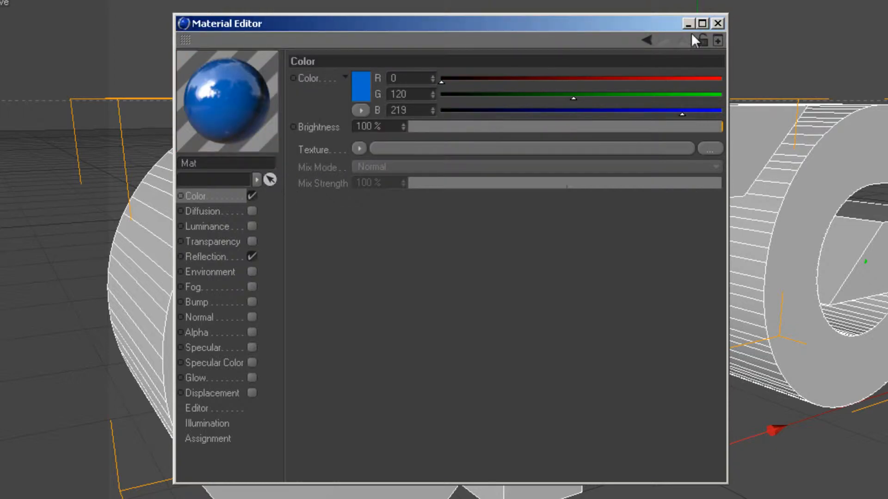
click(718, 24)
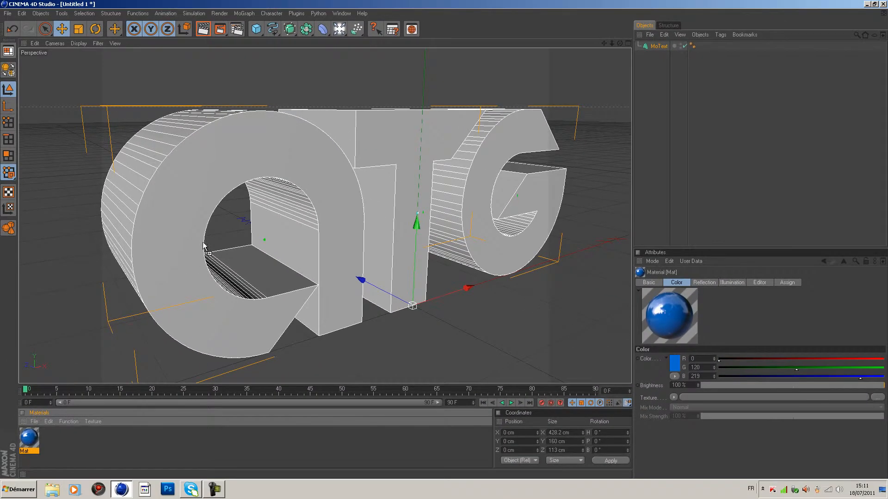
drag(204, 245, 290, 168)
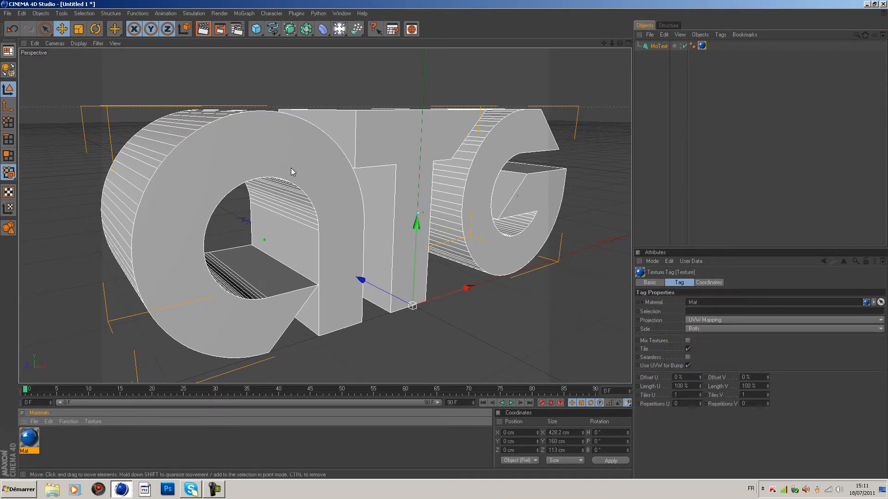
Add one omni light at about Z -43 cm and another at about X -229 cm, Y 201 cm, and render the view.
click(340, 29)
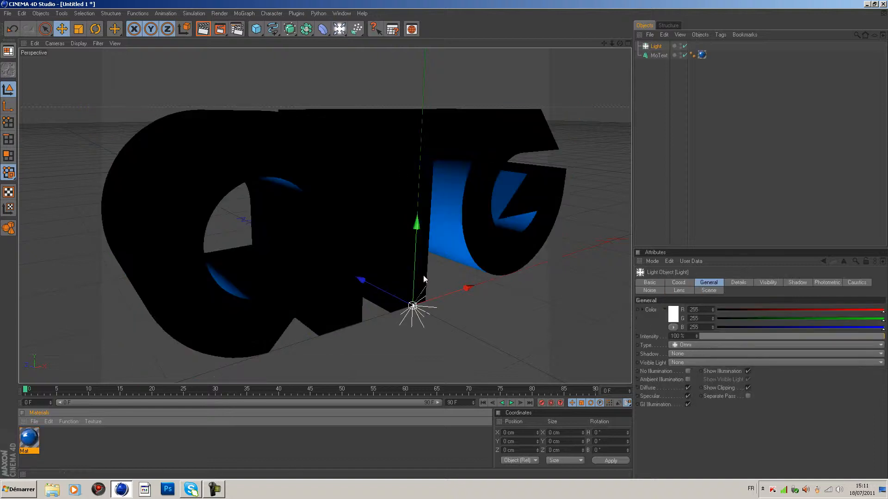
drag(389, 296, 423, 314)
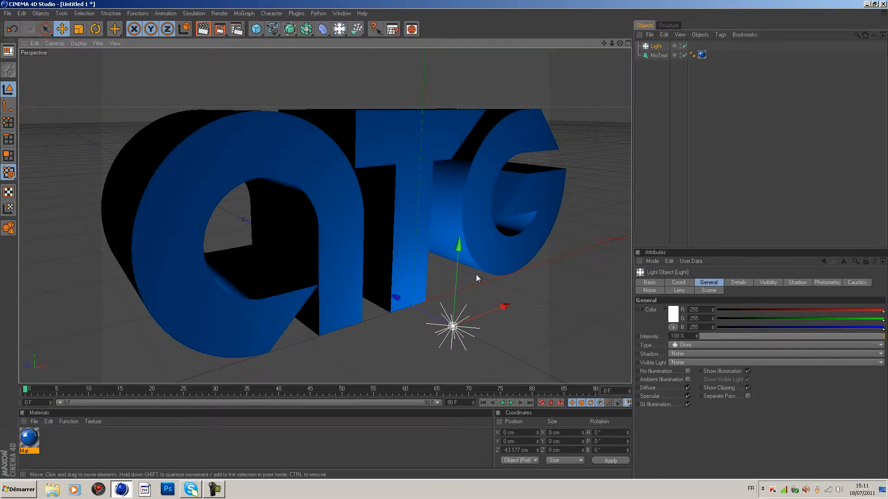
click(340, 30)
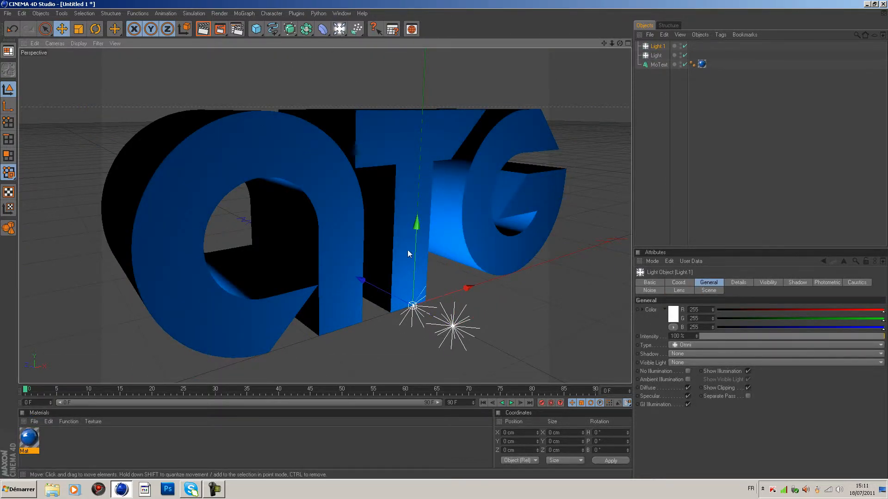
drag(407, 249, 409, 253)
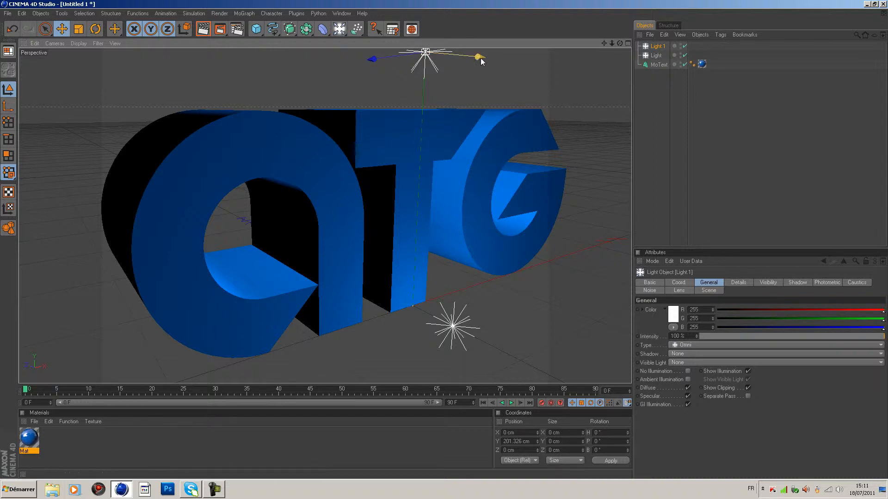
drag(481, 57, 185, 24)
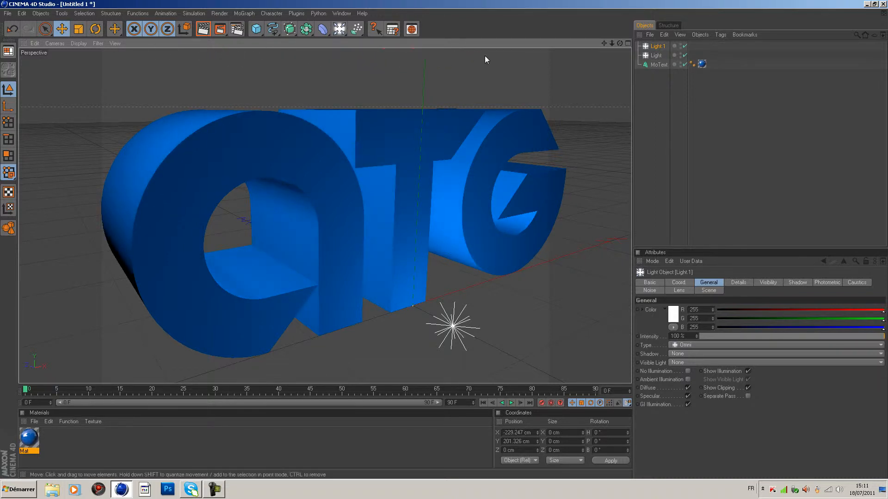
key(ctrl+r)
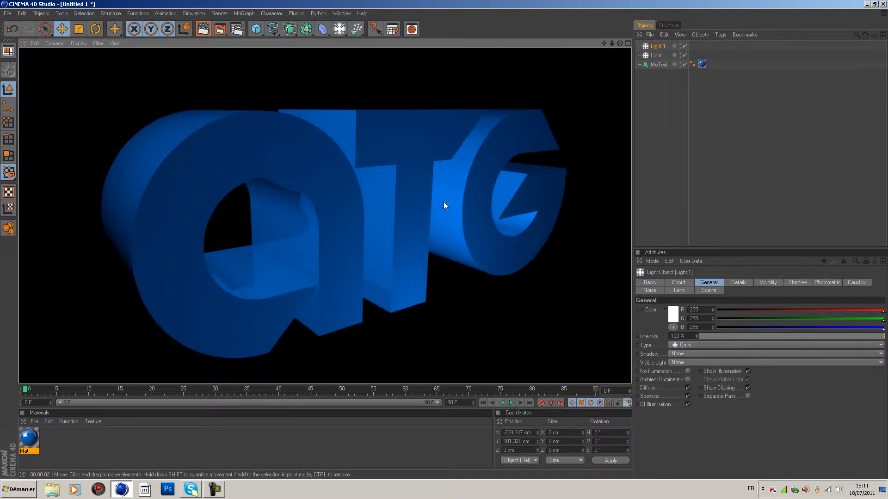
Open the output options of the render settings and choose the 1440 x 900 screen preset.
click(236, 29)
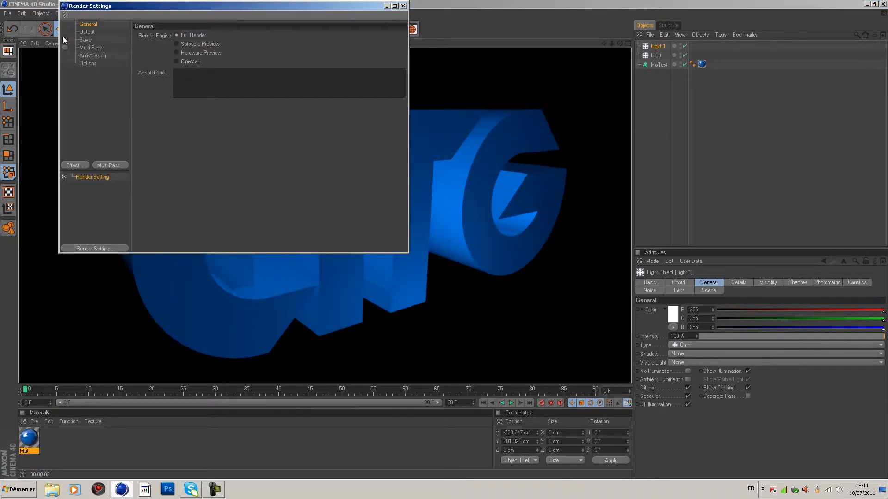
click(403, 7)
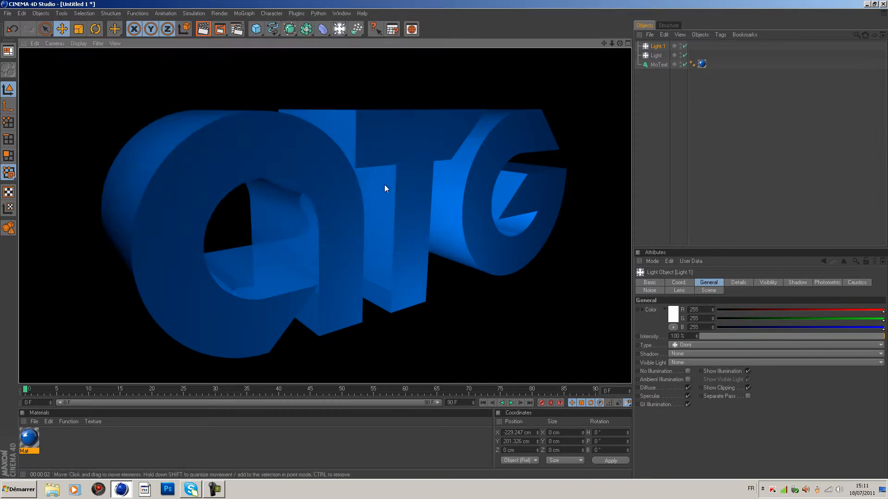
click(240, 29)
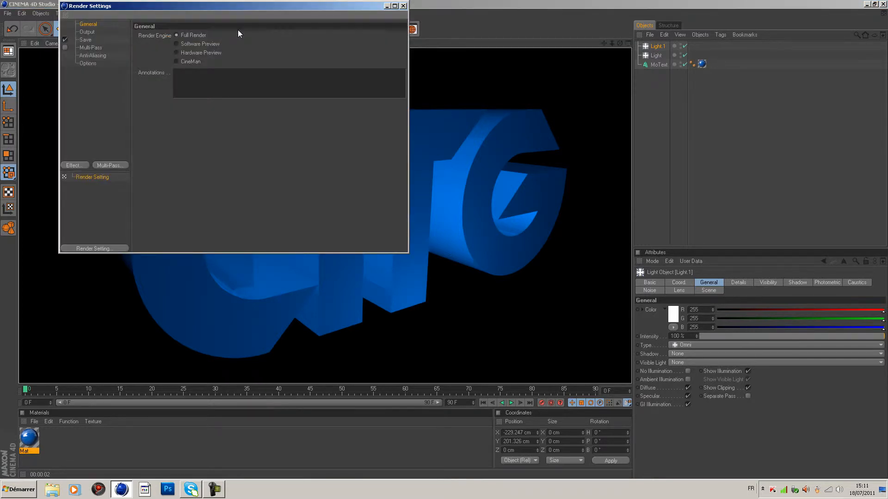
click(88, 31)
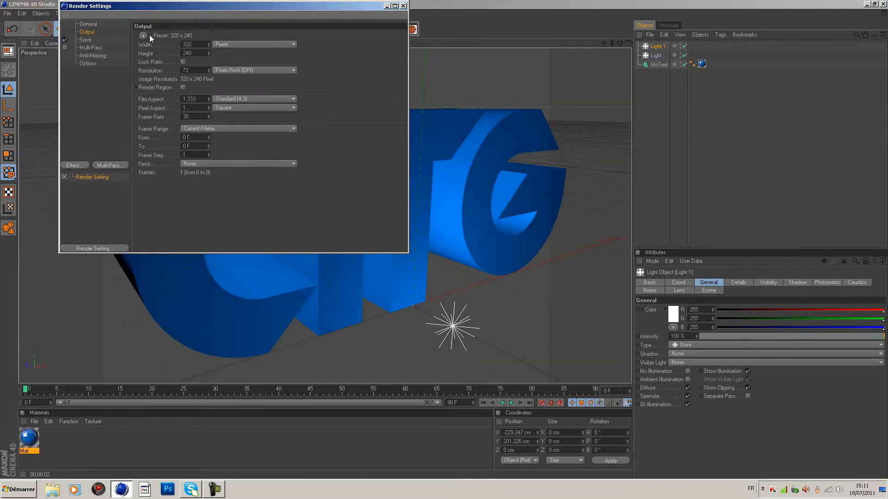
drag(317, 5, 482, 98)
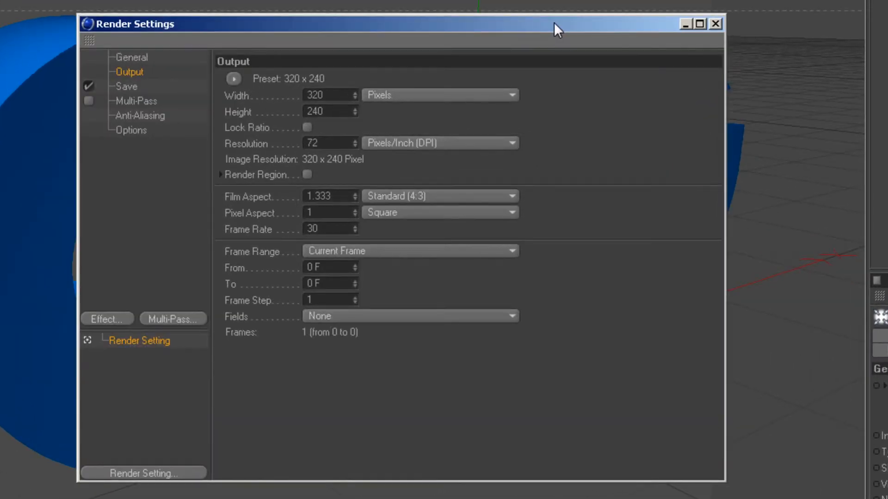
click(233, 78)
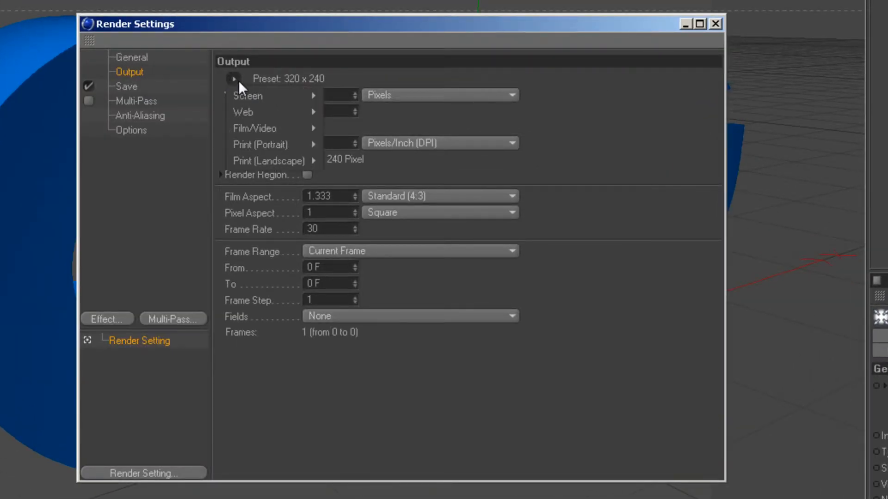
mouse_move(257, 95)
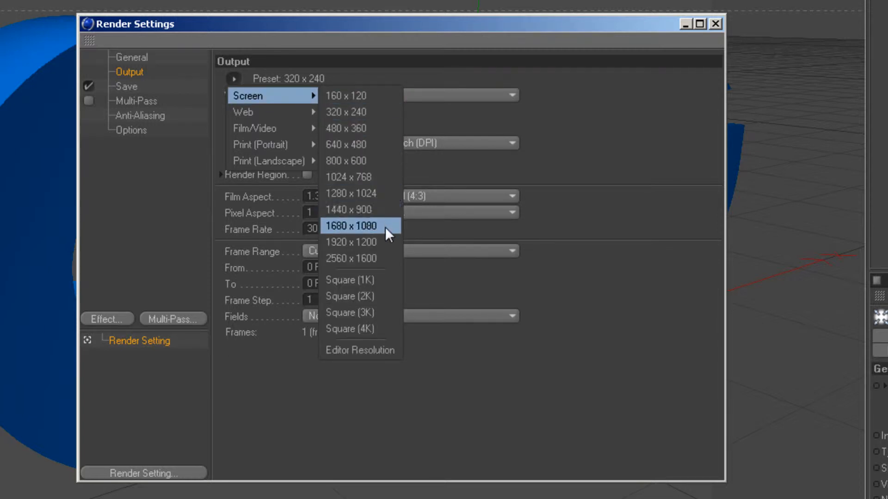
click(369, 209)
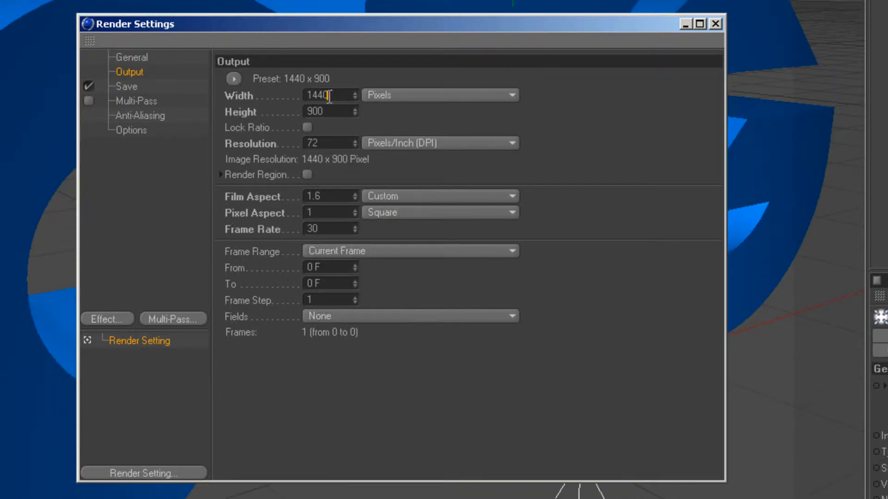
Set the render output to 1280 x 720 pixels with a resolution of 207 DPI, keeping the frame range at Current Frame.
drag(329, 95, 299, 100)
text(1280)
key(Tab)
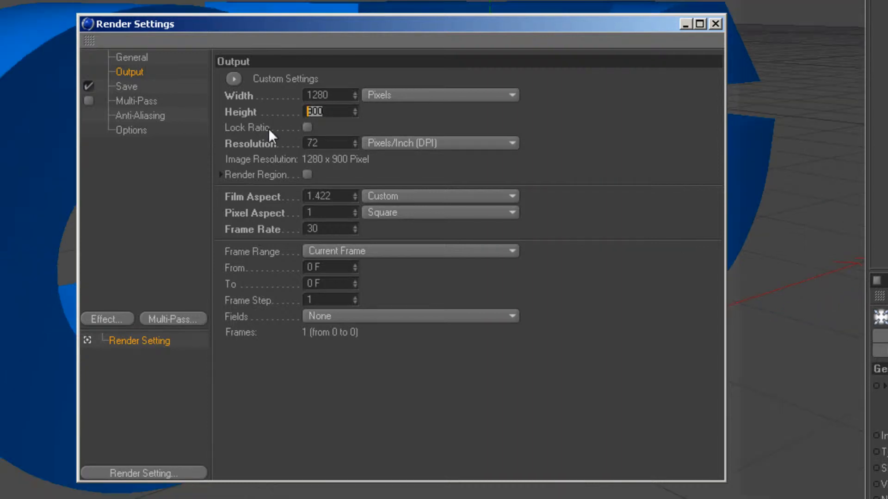
text(720)
mouse_move(356, 143)
mouse_down()
mouse_move(362, 118)
mouse_move(356, 136)
mouse_up()
click(356, 139)
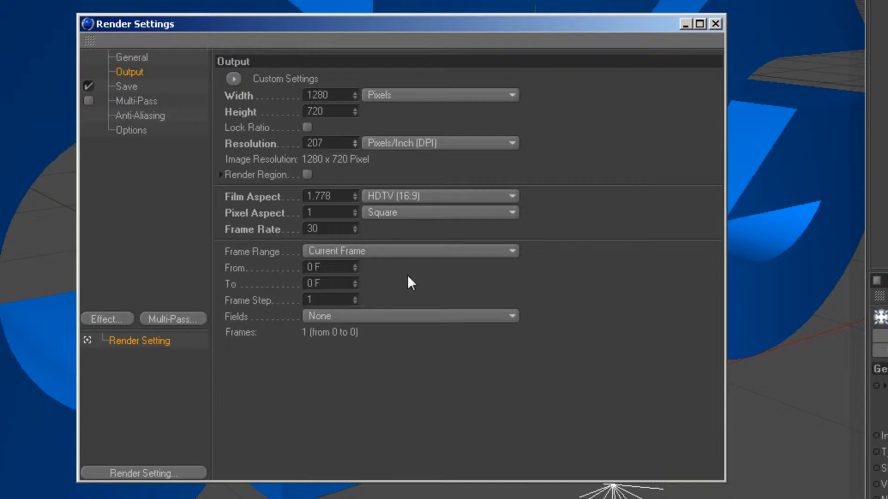
click(378, 249)
click(372, 249)
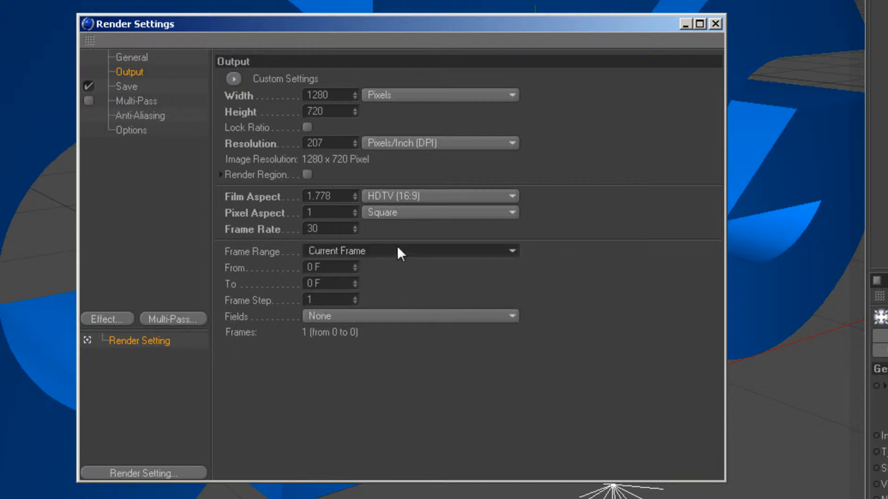
click(512, 251)
click(513, 251)
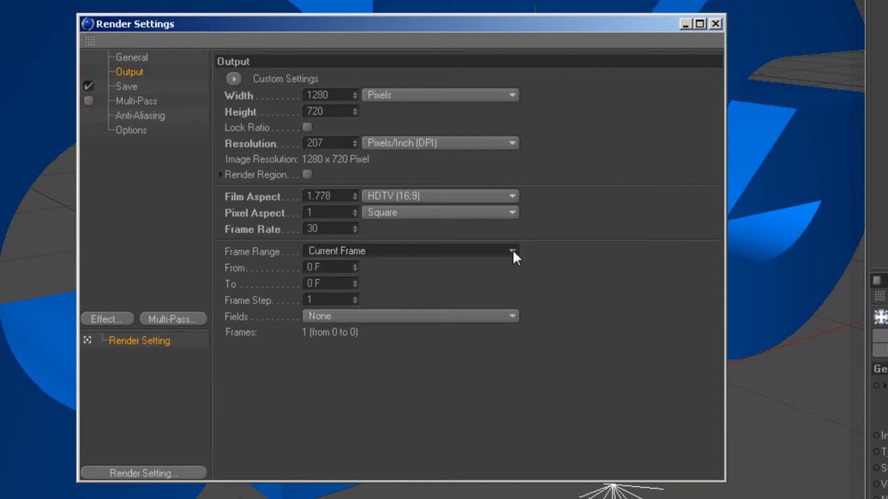
Set the saved image format to PNG and enable the alpha channel, leaving the PNG export options as they are.
click(130, 86)
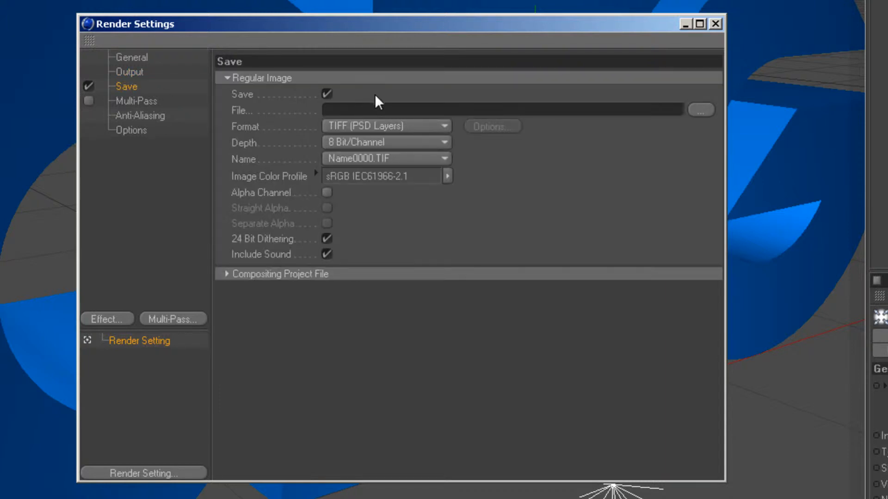
click(444, 127)
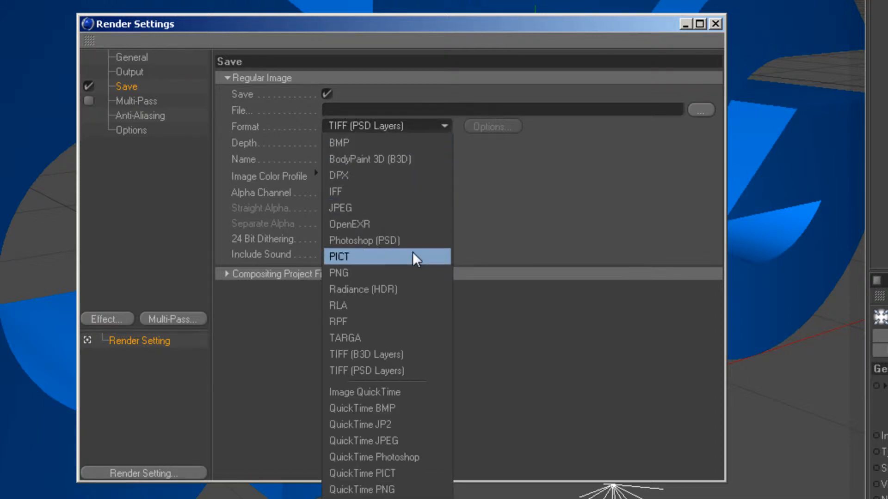
click(357, 273)
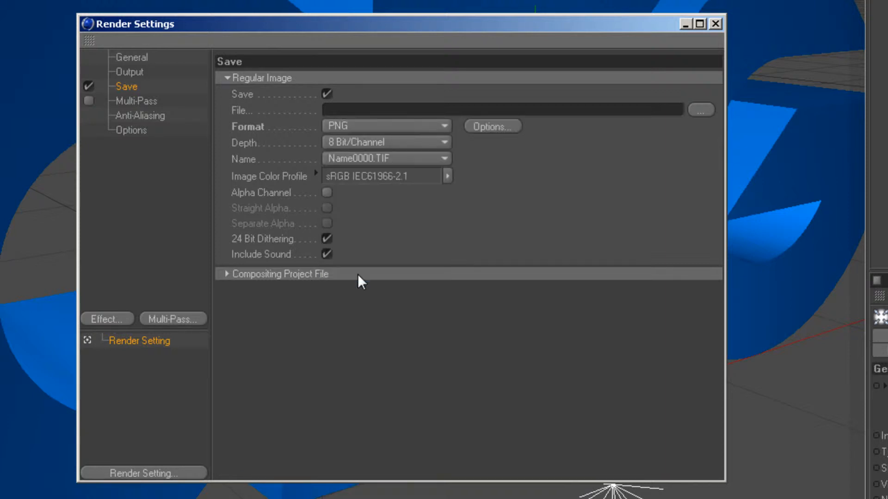
click(443, 124)
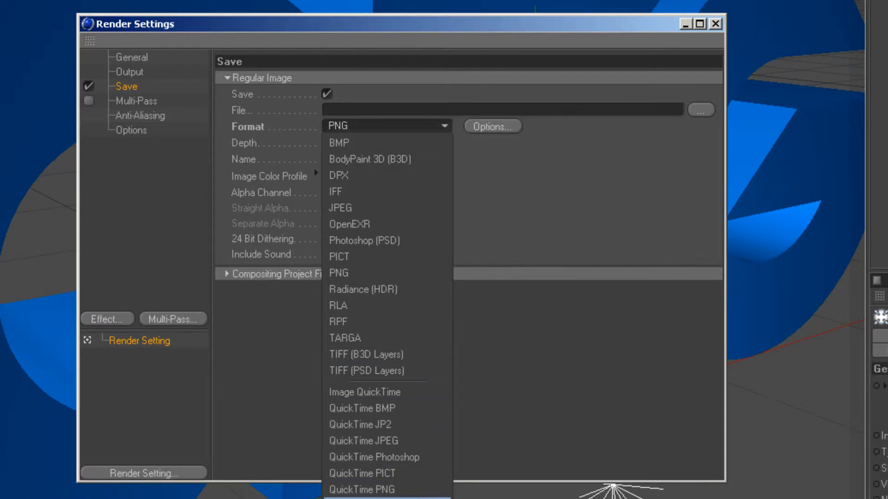
click(362, 498)
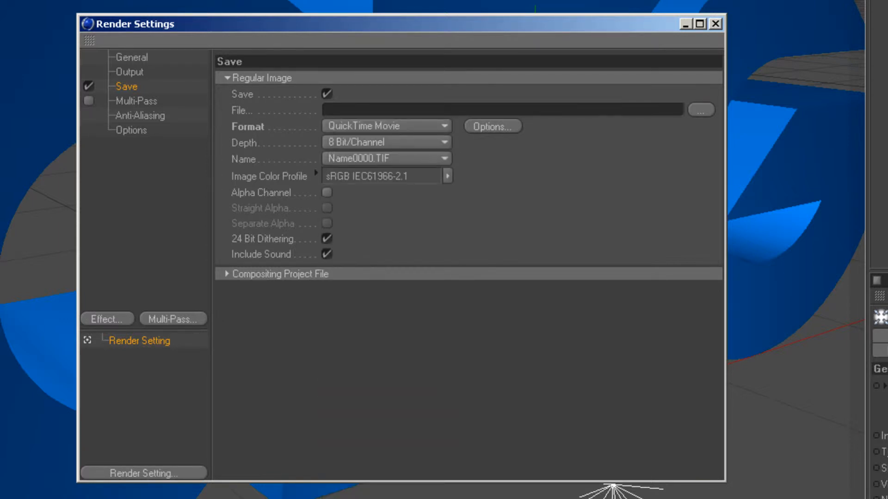
click(327, 193)
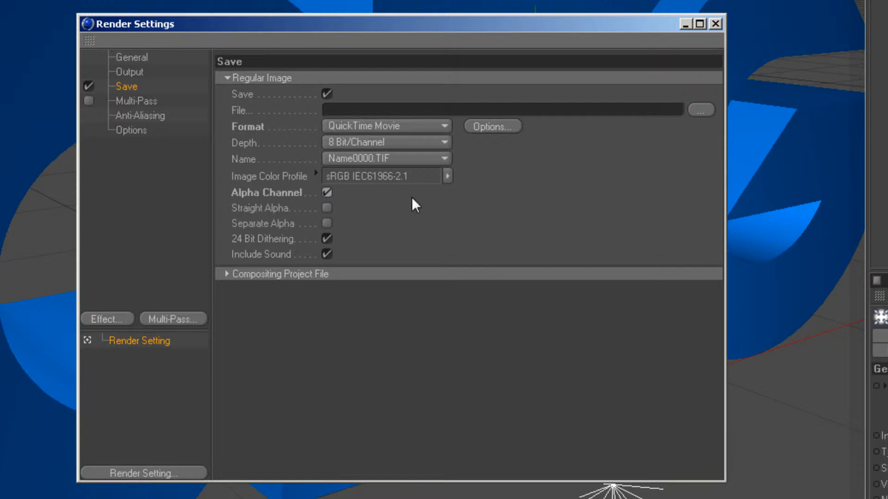
click(444, 127)
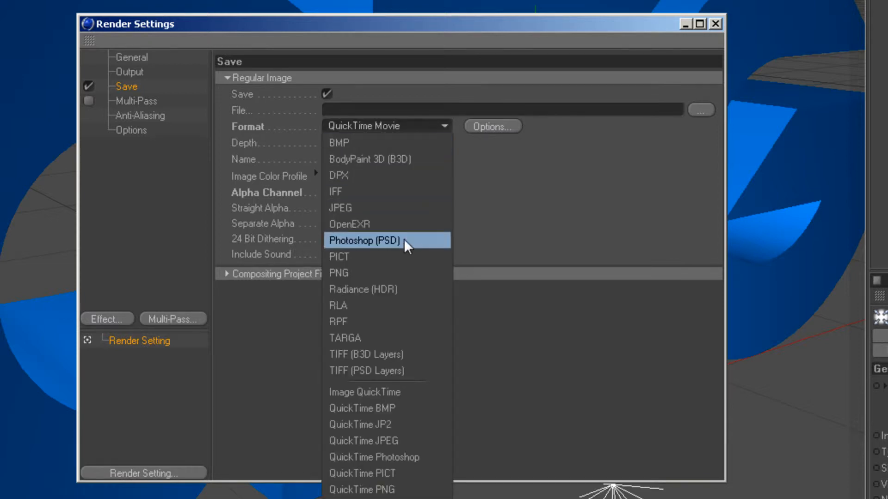
click(375, 273)
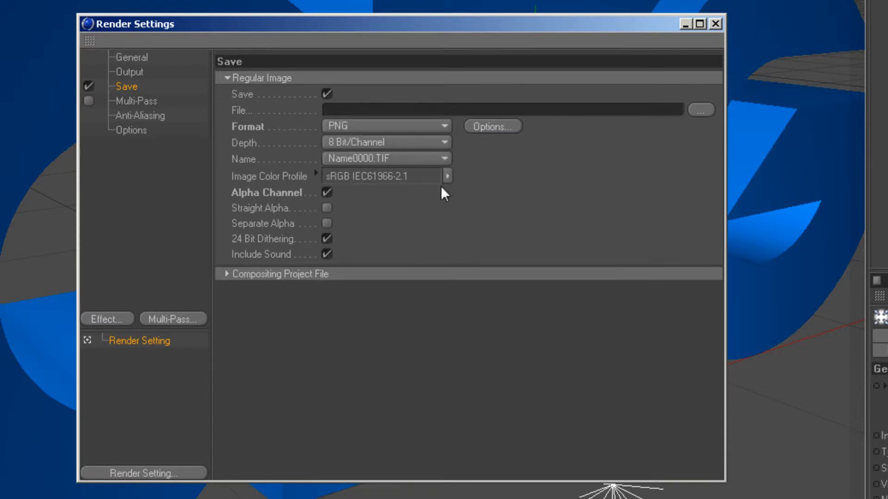
click(496, 125)
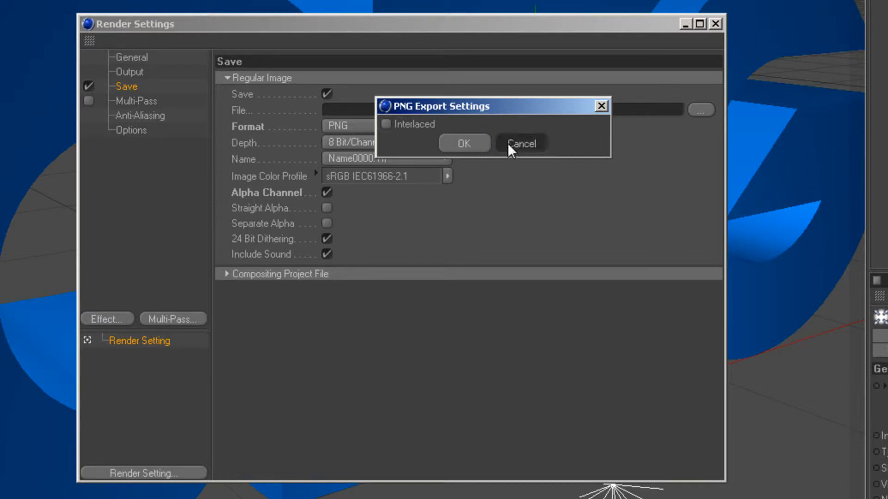
click(511, 145)
Set the render's anti-aliasing to Best and close the render settings.
click(138, 102)
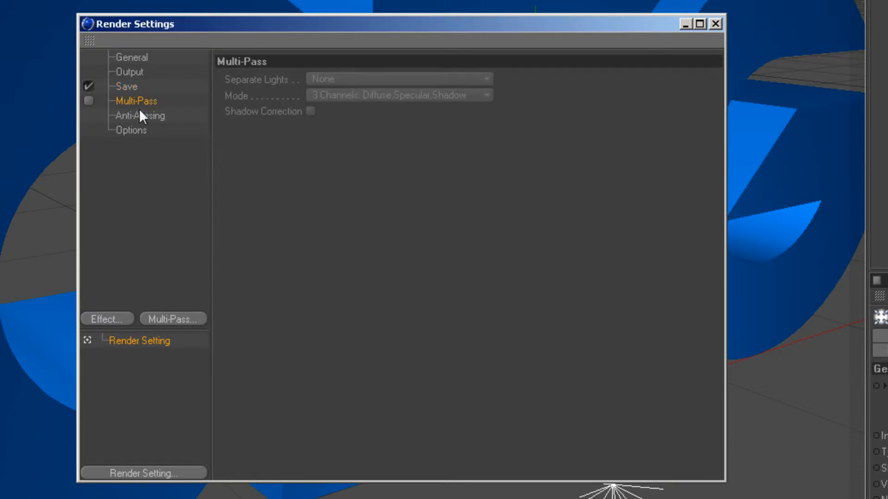
click(140, 117)
click(379, 79)
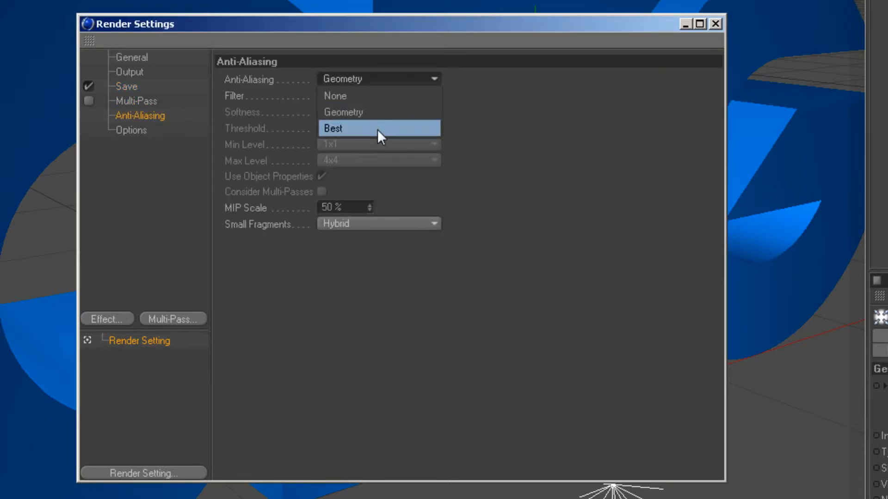
click(338, 131)
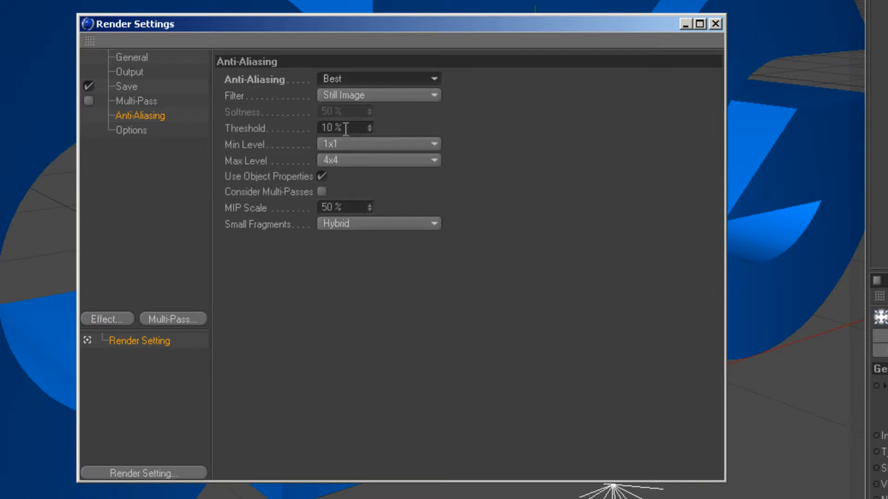
click(121, 317)
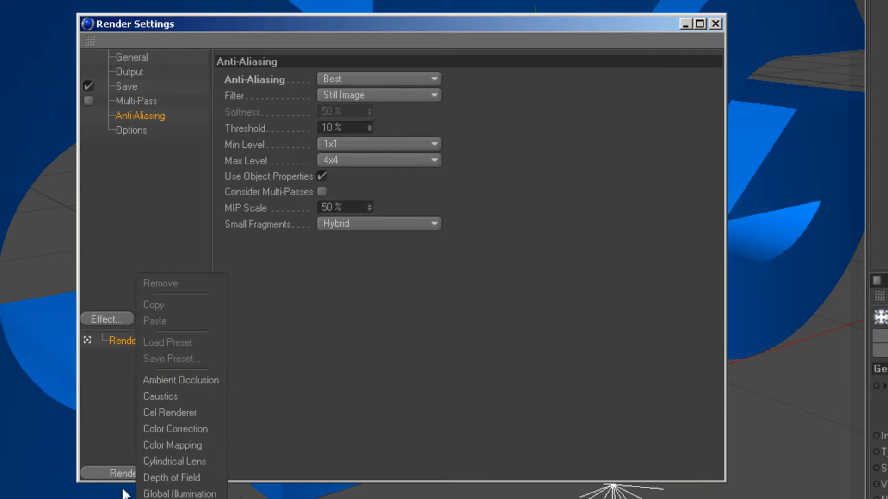
click(299, 347)
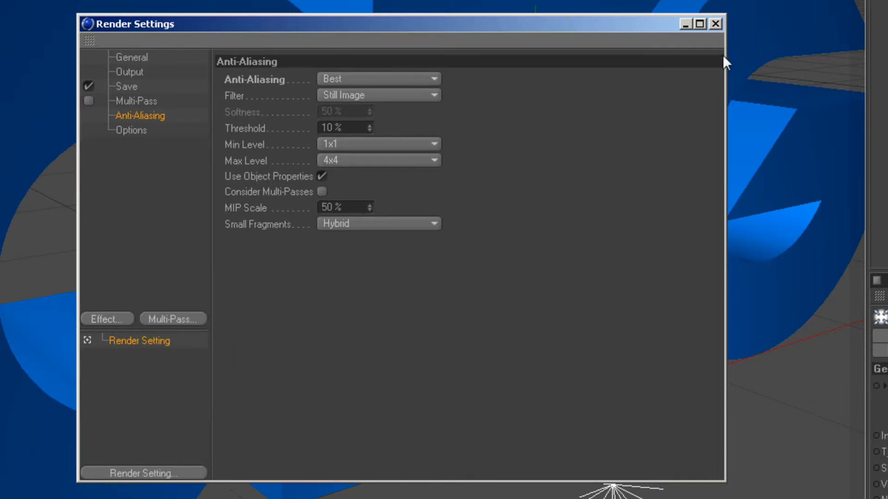
click(715, 23)
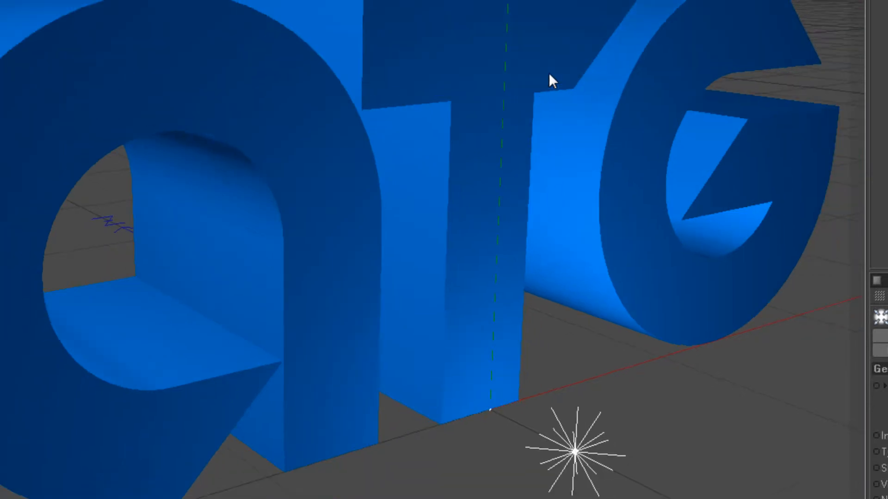
Set the render's save file to "TESt" in the Images library and close the render settings.
scroll(549, 73, down, 1)
key(ctrl+b)
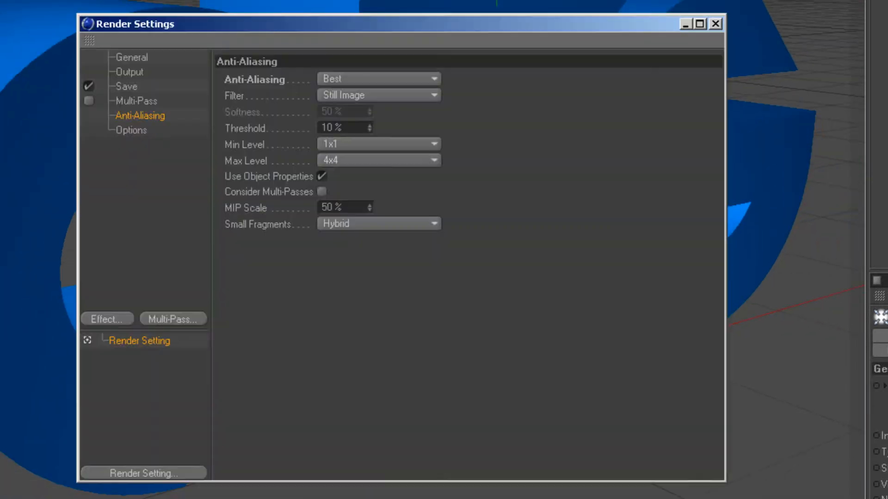
click(135, 86)
click(706, 111)
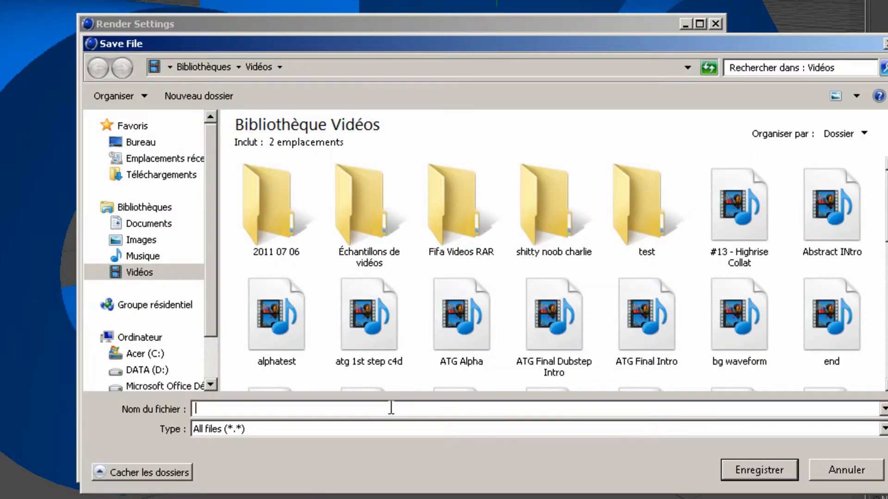
text(T)
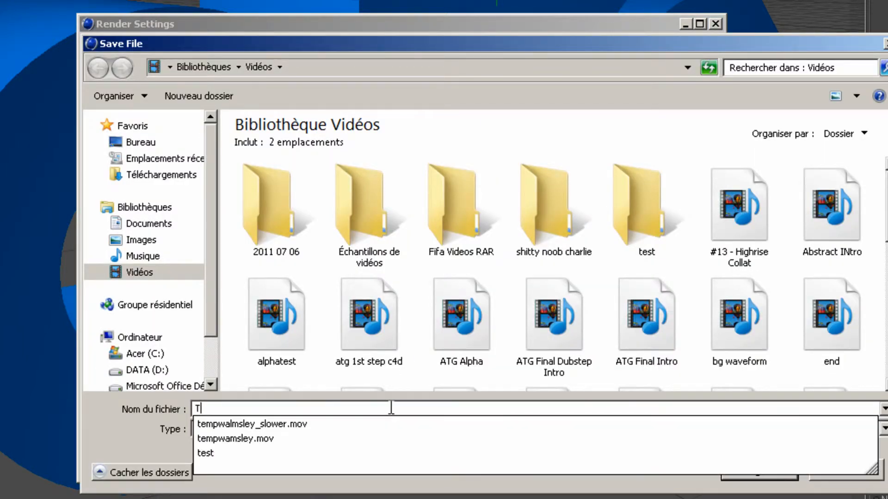
text(ESET)
key(BackSpace)
key(BackSpace)
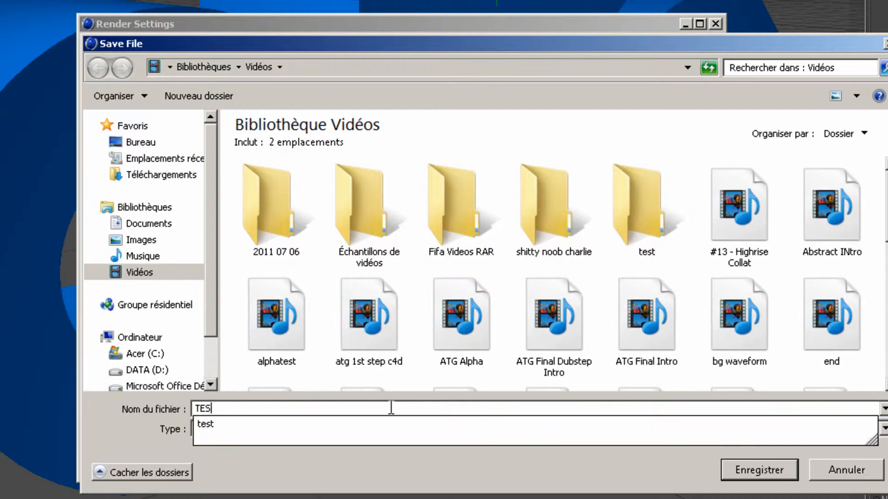
text(t)
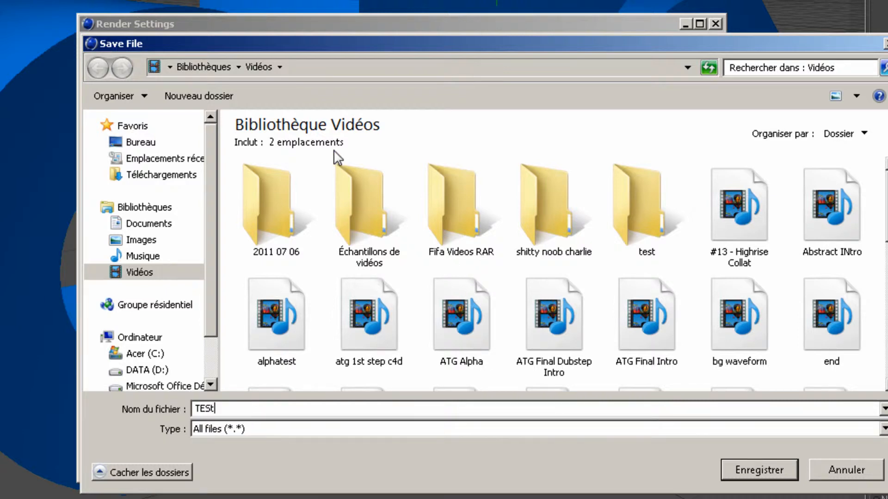
click(238, 68)
click(288, 107)
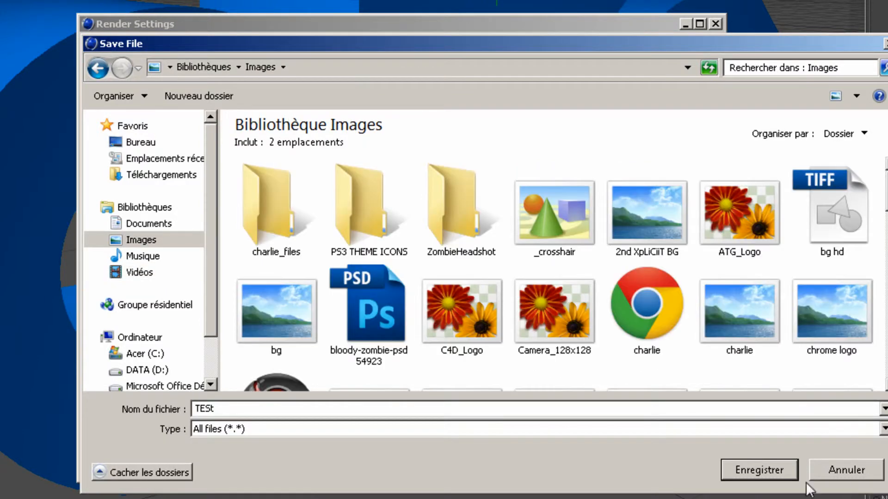
click(765, 469)
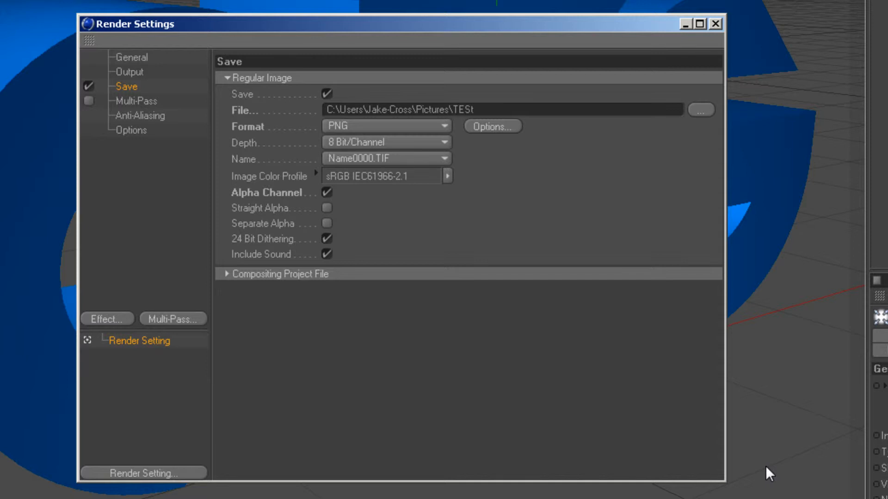
click(714, 24)
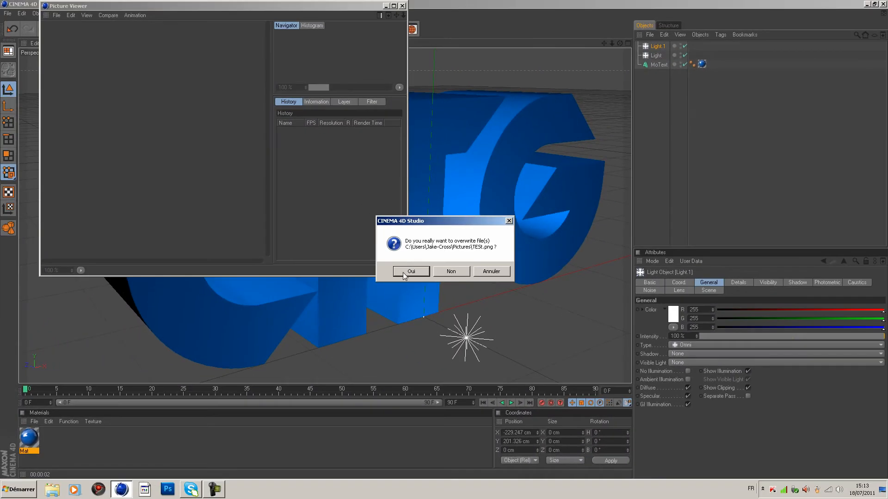
Render the image, overwriting the existing TESt.png, and close the Picture Viewer.
click(445, 317)
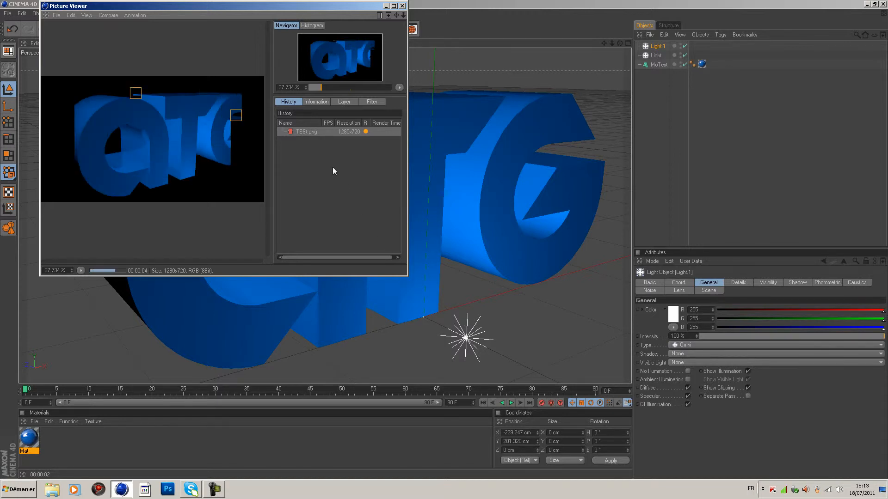
click(402, 6)
Quit CINEMA 4D without saving the project and switch to Photoshop.
click(882, 5)
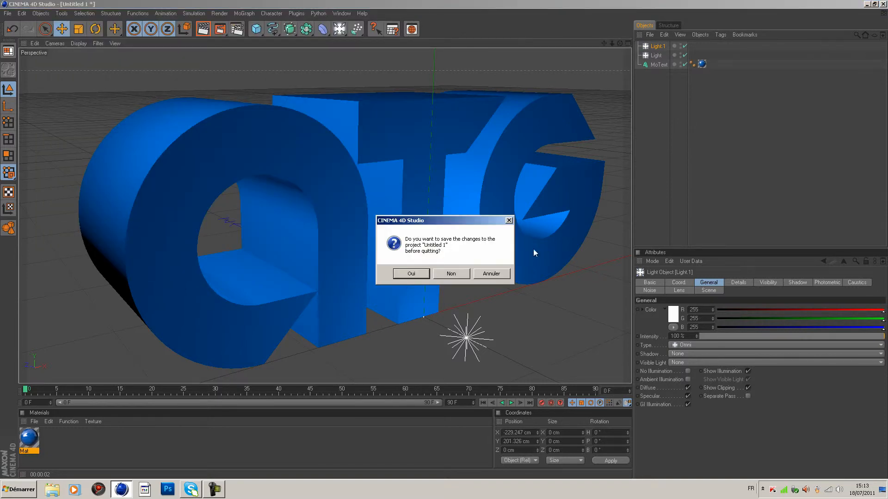
click(466, 274)
click(167, 489)
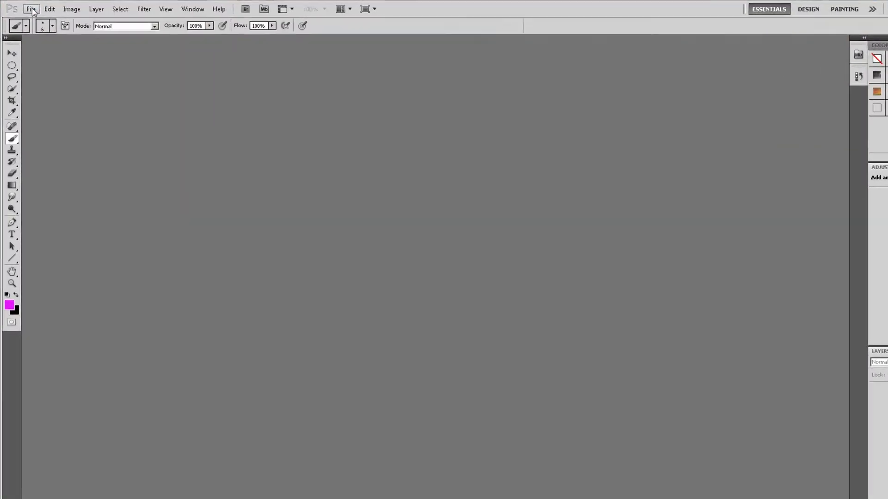
Create a new document 1280 pixels wide and 720 pixels high at 200 pixels/inch with a white background.
click(31, 9)
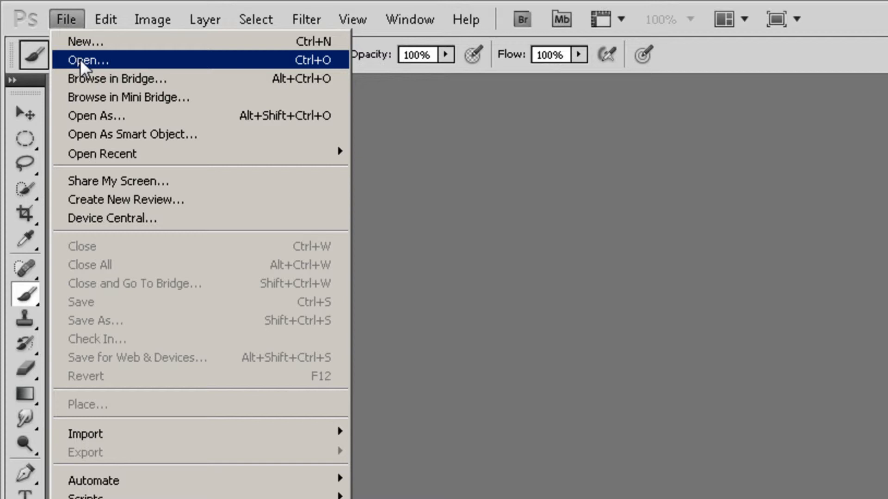
click(92, 43)
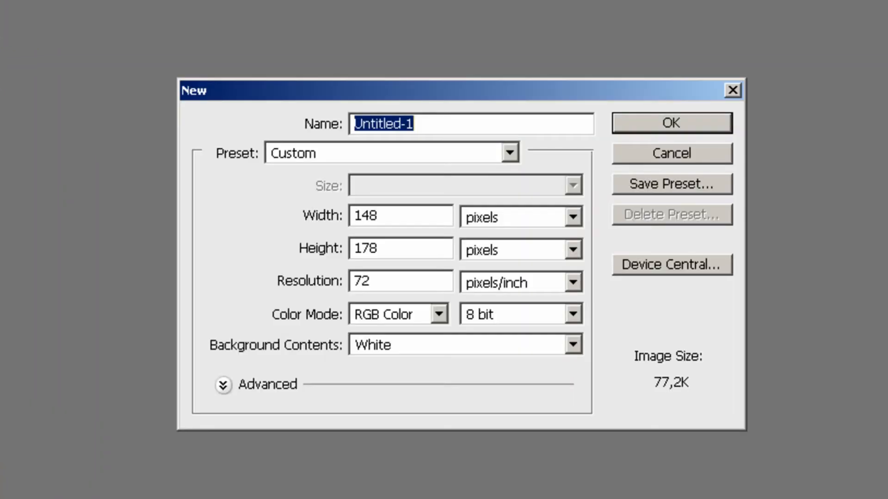
click(561, 344)
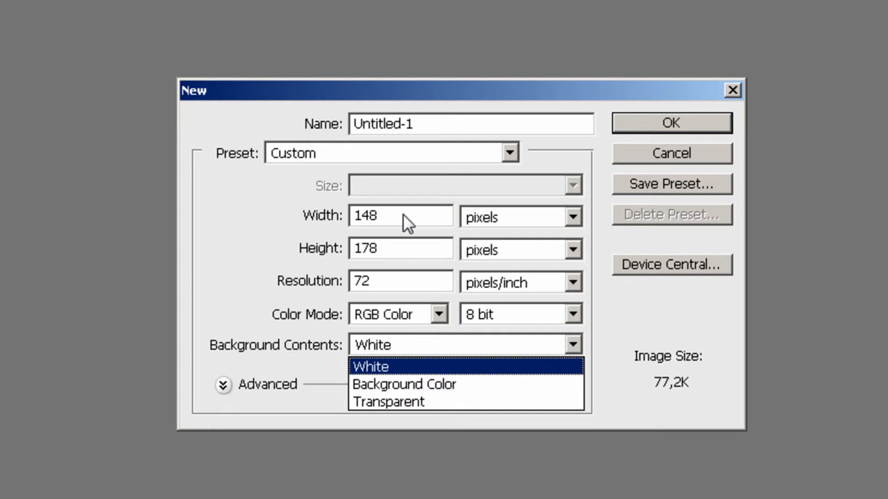
click(380, 216)
drag(380, 215, 290, 215)
text(1280)
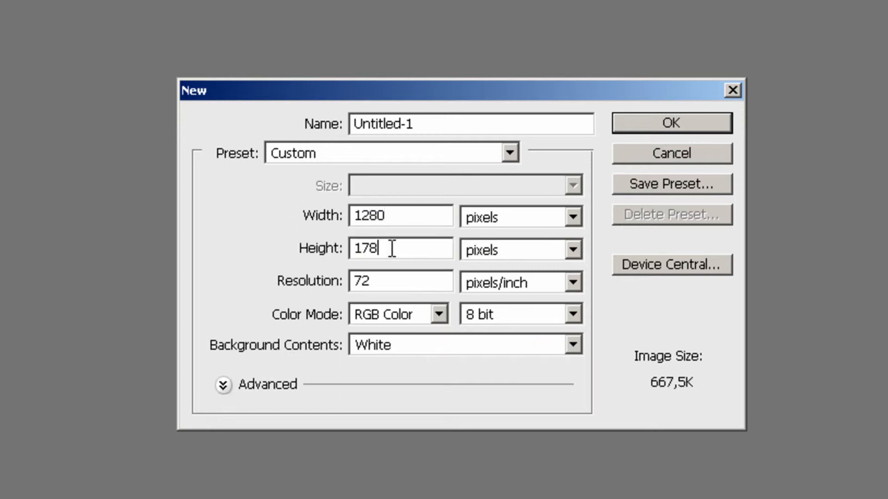
drag(390, 248, 250, 251)
text(720)
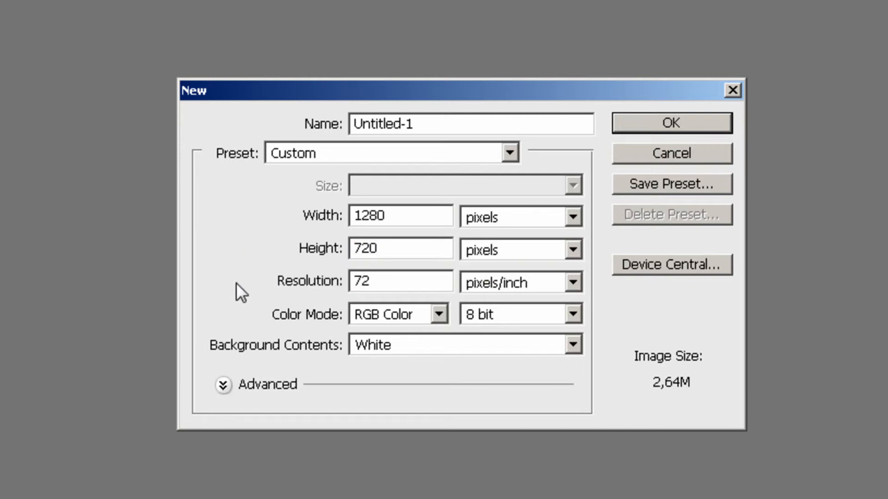
click(381, 267)
drag(396, 284, 192, 276)
text(200)
click(670, 123)
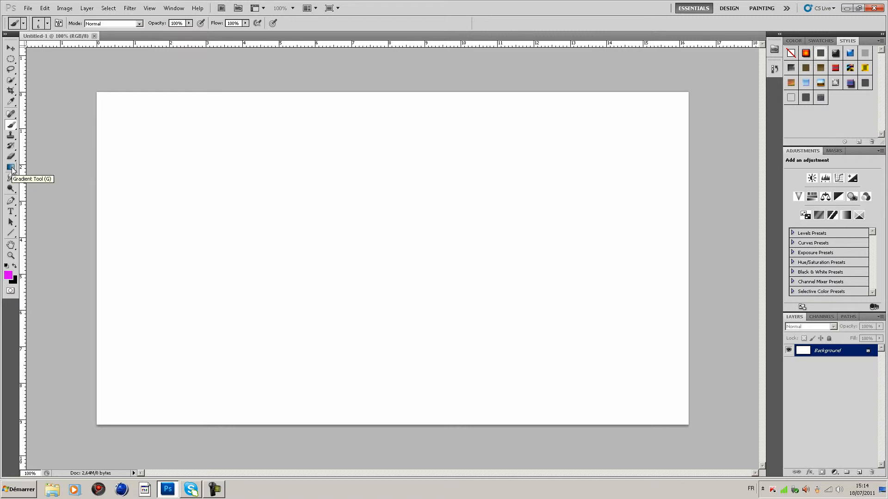
Fill the canvas with a diagonal violet-to-orange gradient running from the upper-left corner to the lower-right corner.
click(11, 168)
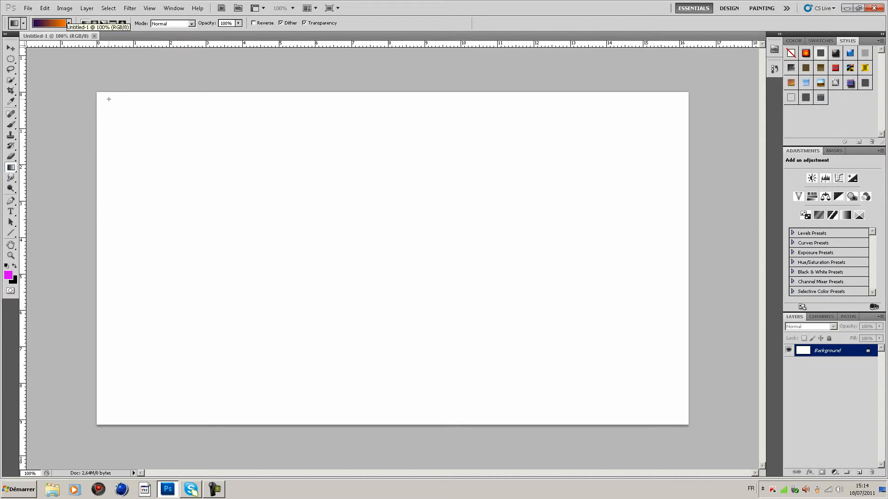
drag(108, 99, 759, 456)
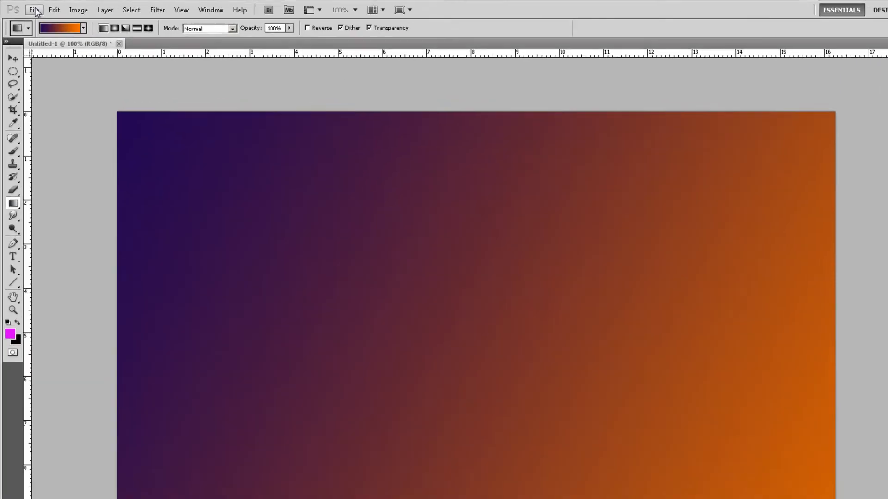
Place test.png from the Images library onto the canvas at its default size and position.
click(29, 7)
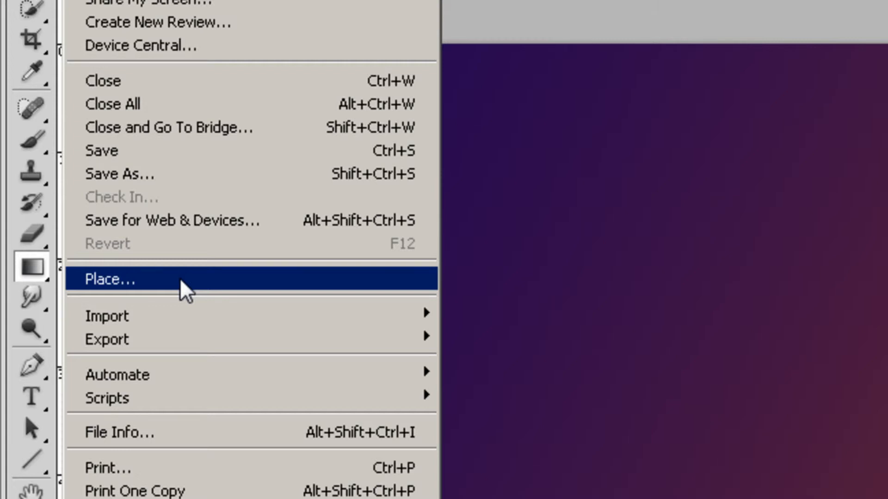
click(180, 280)
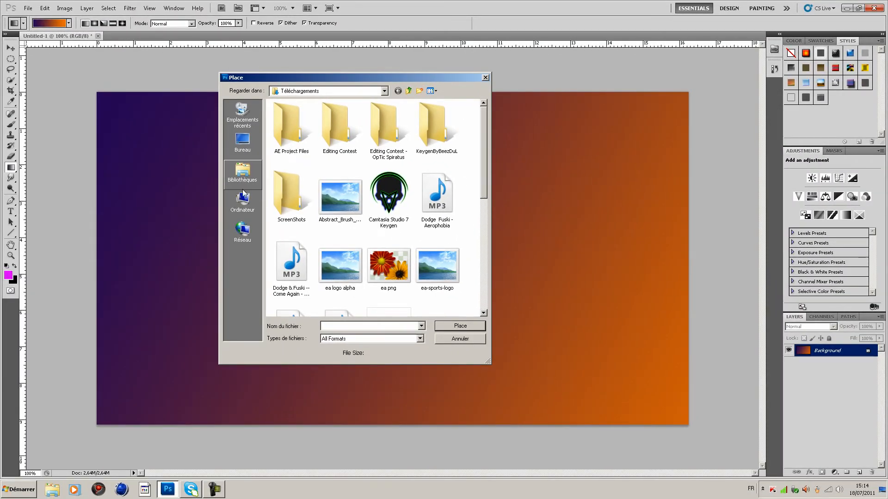
click(243, 172)
double_click(392, 115)
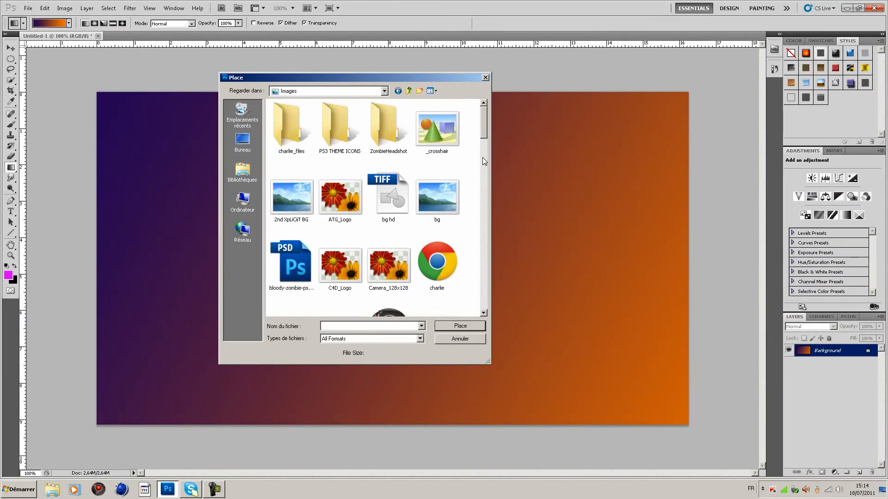
drag(484, 132, 484, 144)
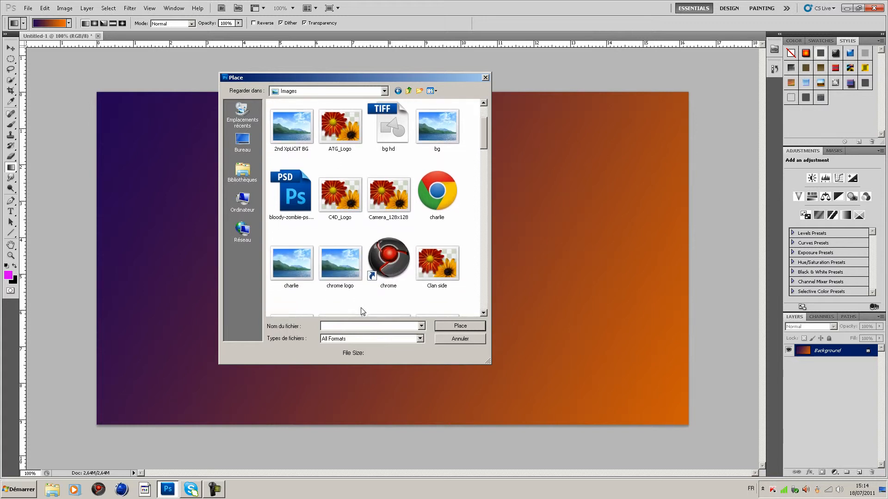
click(362, 327)
text(t)
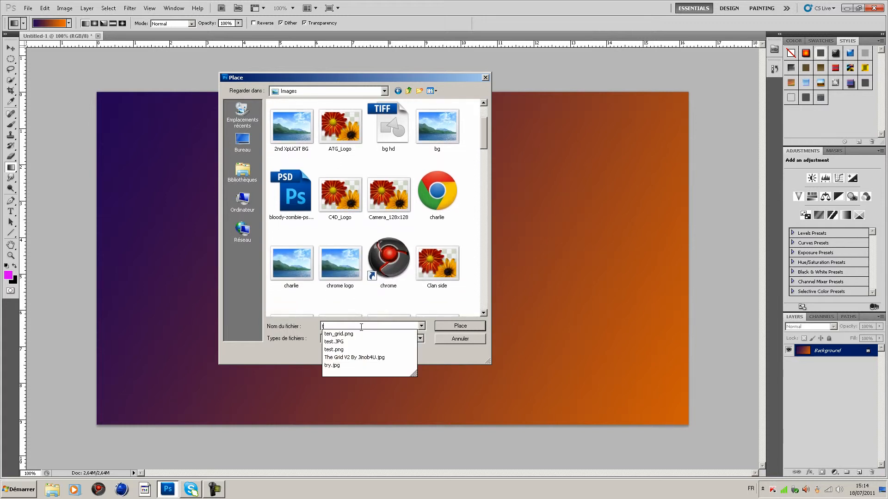
click(357, 350)
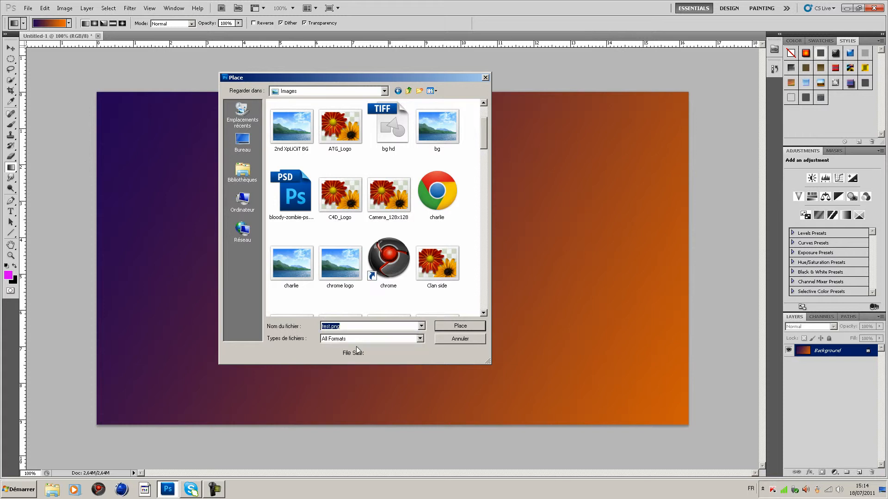
click(458, 326)
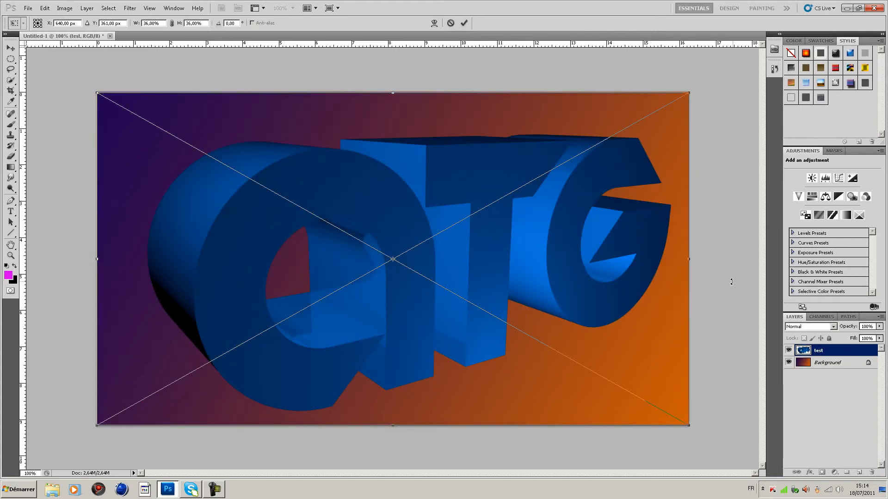
click(464, 23)
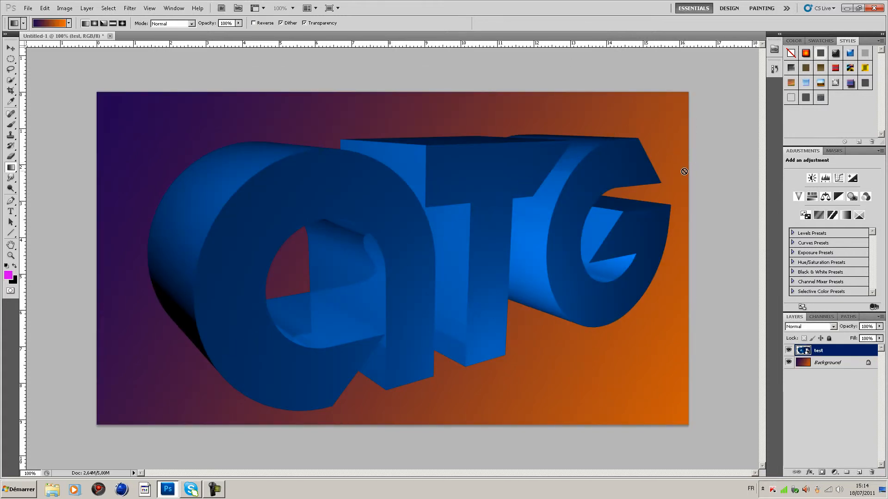
Move the placed ATG text slightly left and up over the gradient, then deselect its layer.
click(10, 48)
drag(402, 280, 358, 303)
drag(493, 319, 479, 282)
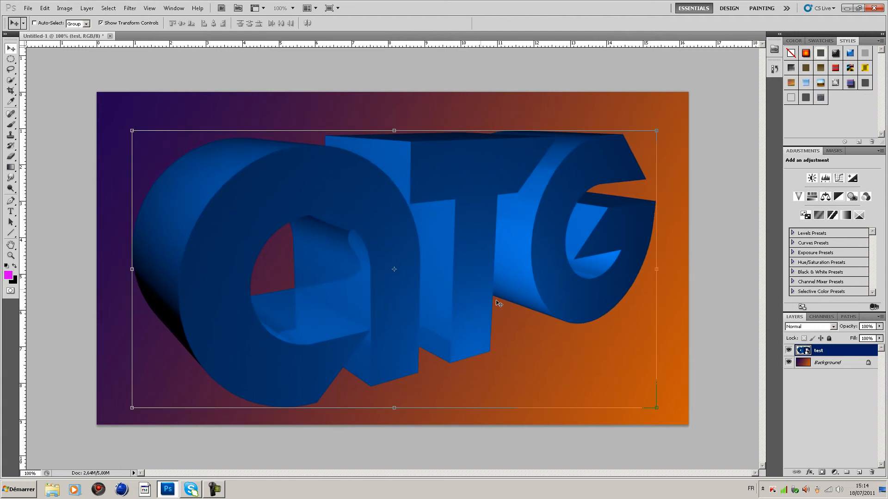
click(839, 417)
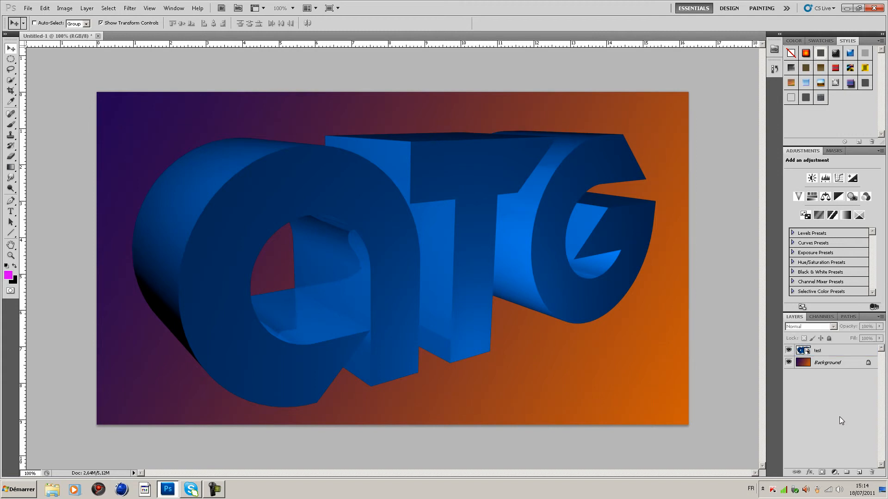